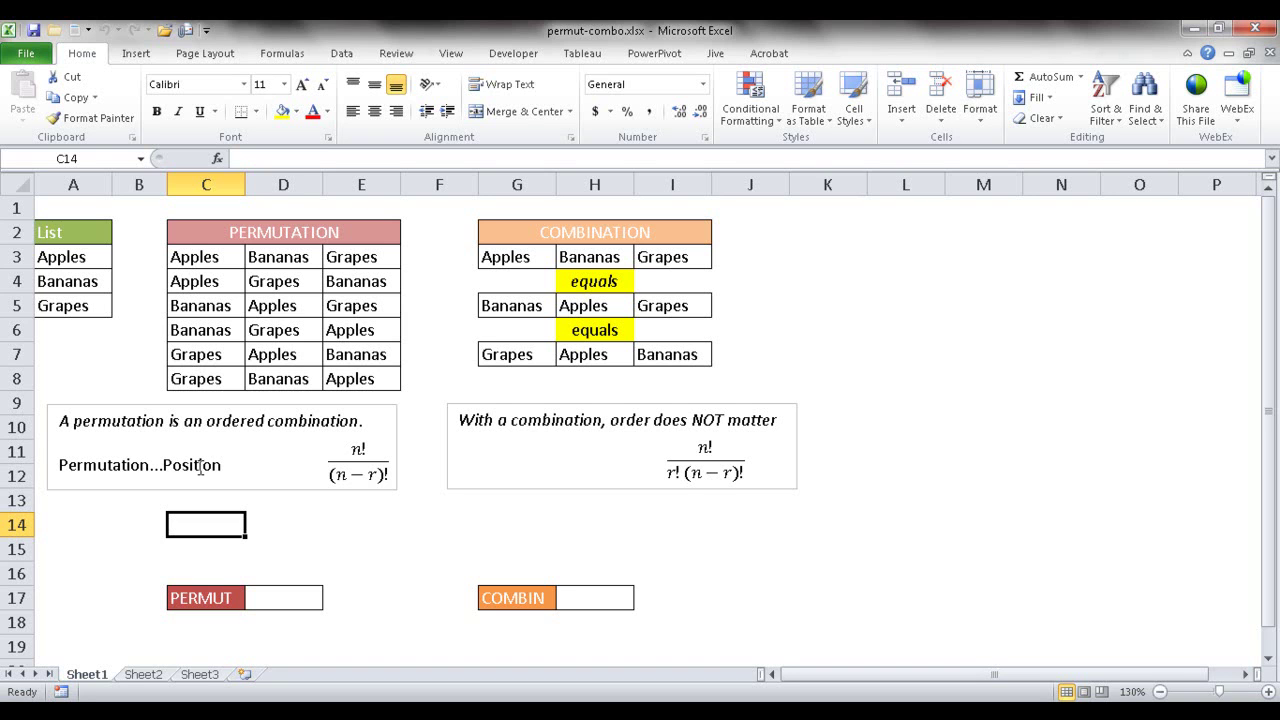
Enter =(3*2*1)/1 in C14 so it calculates the permutation count 6 by hand
left_click(168, 467)
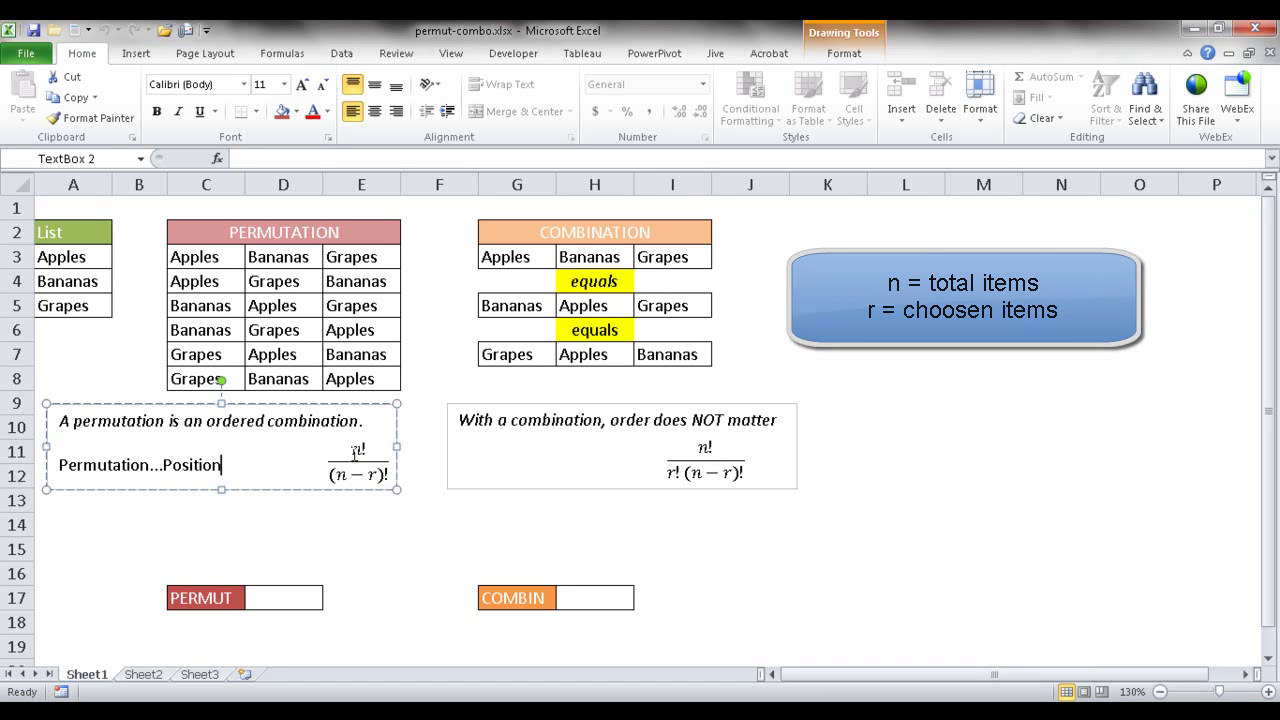
left_click(214, 525)
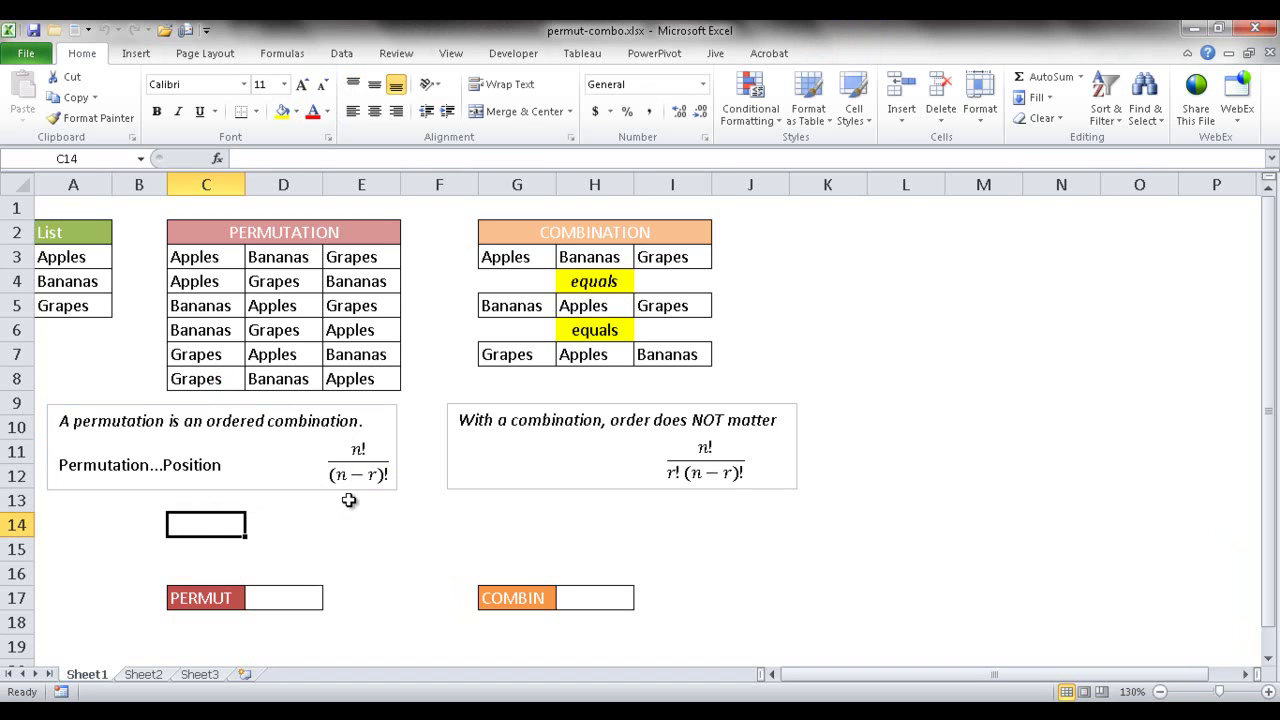
type("=")
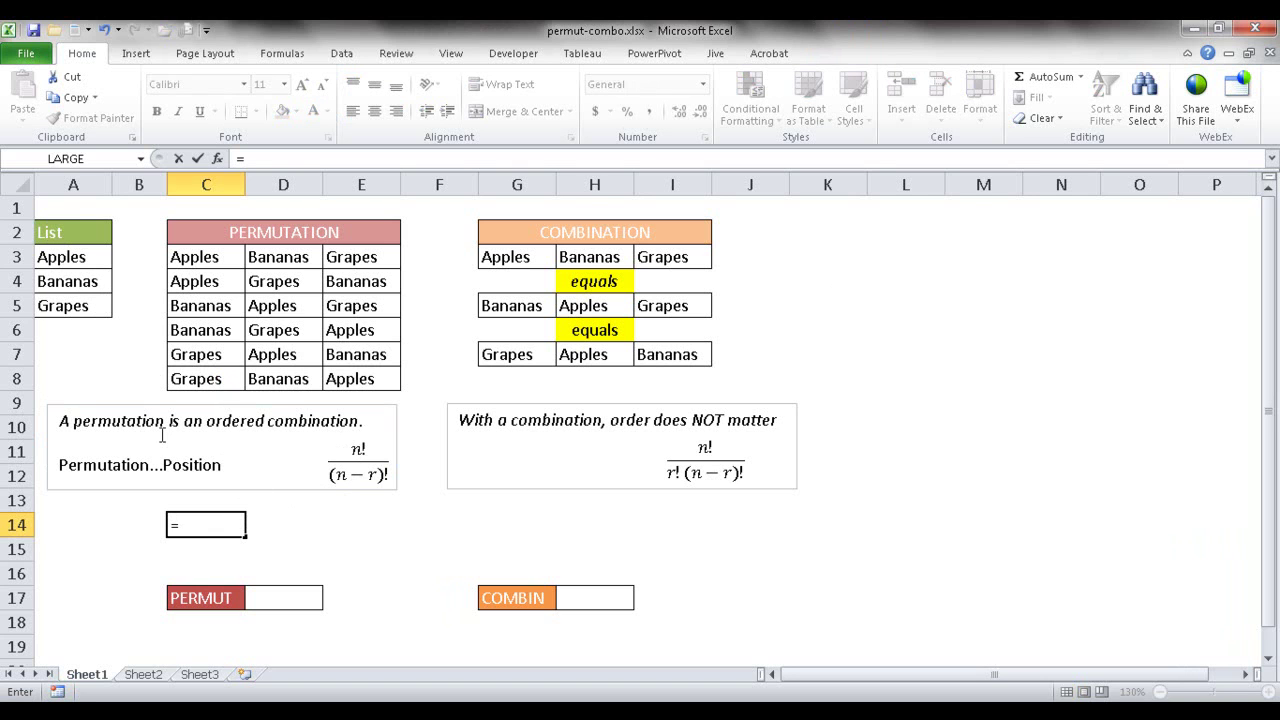
type("3*2*1")
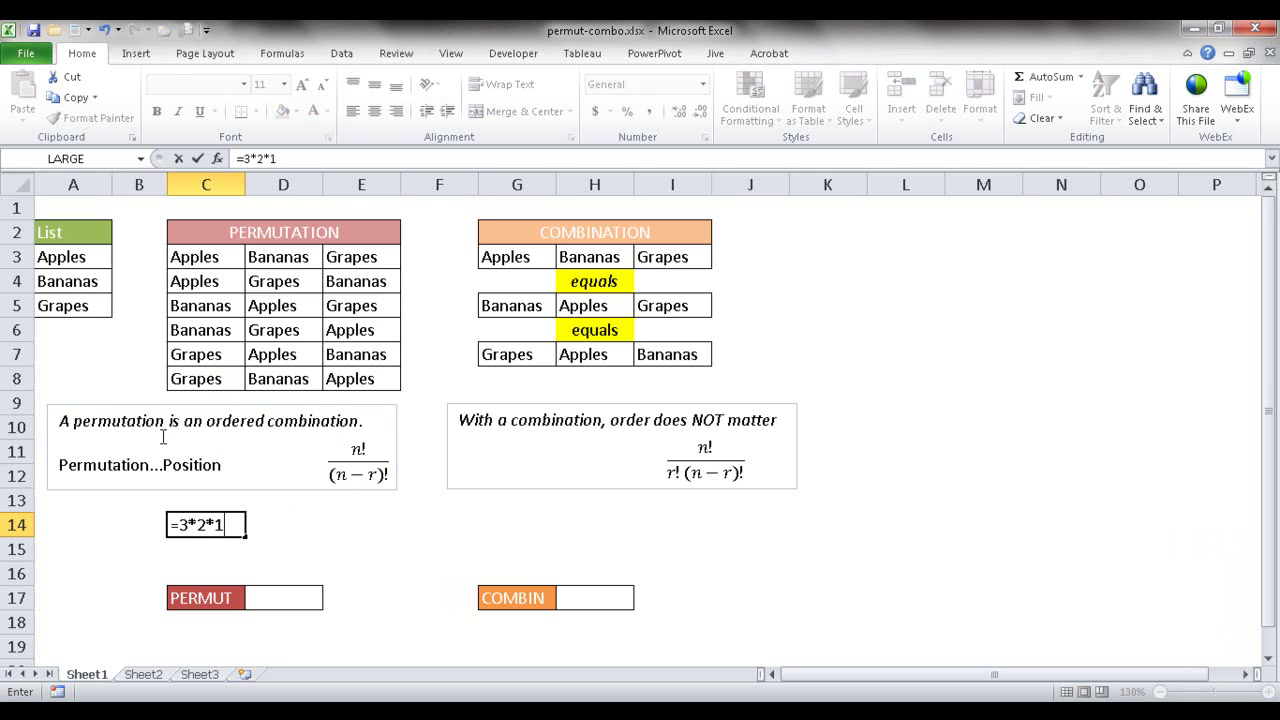
type(")")
left_click(180, 526)
type("(")
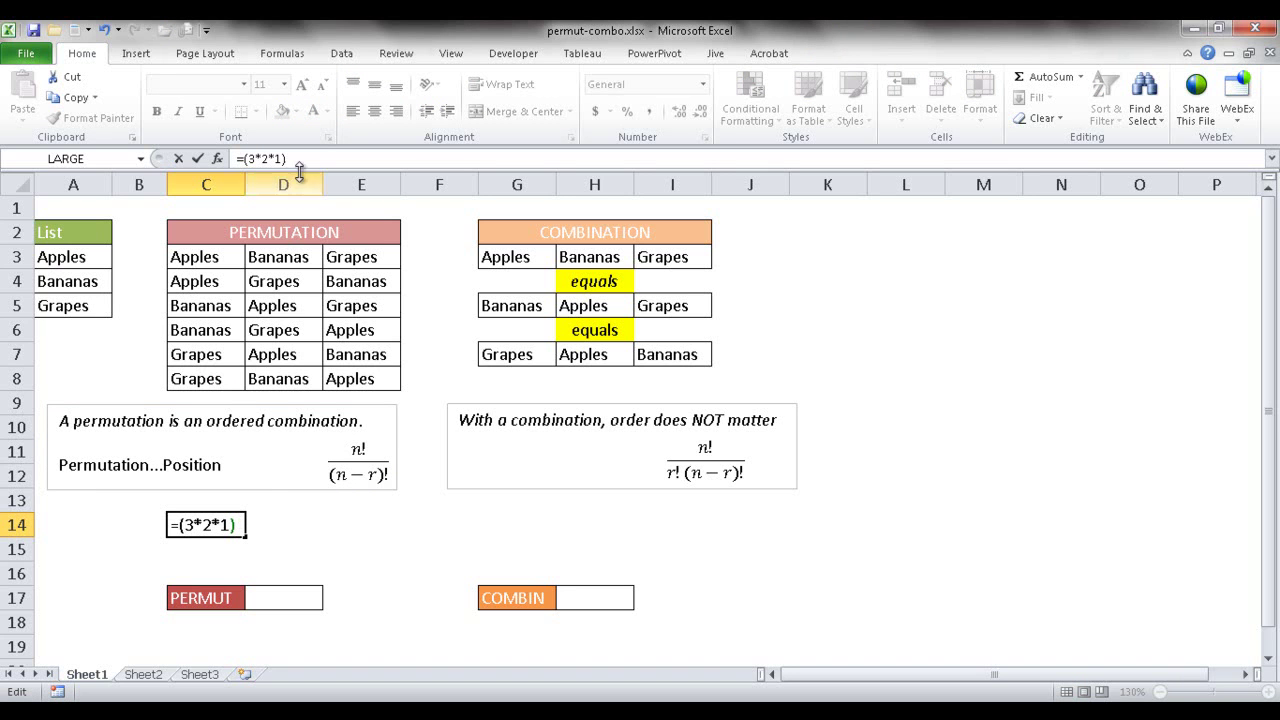
type("/")
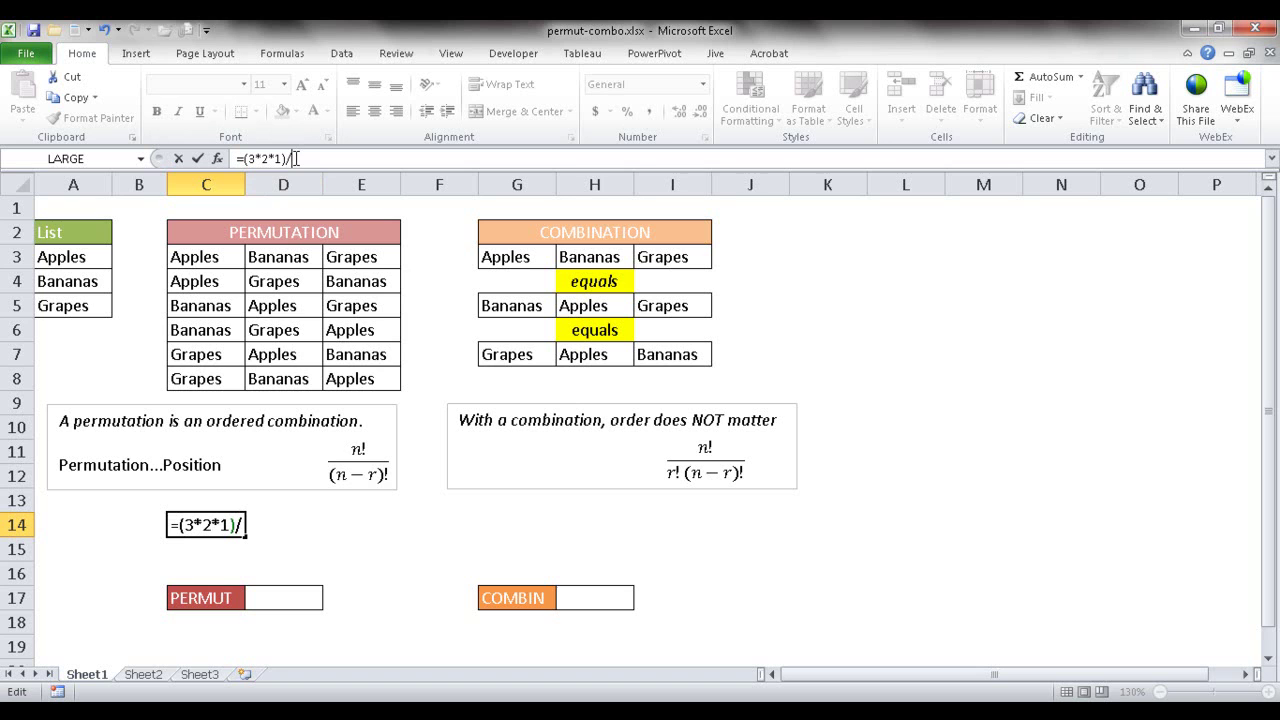
type("(")
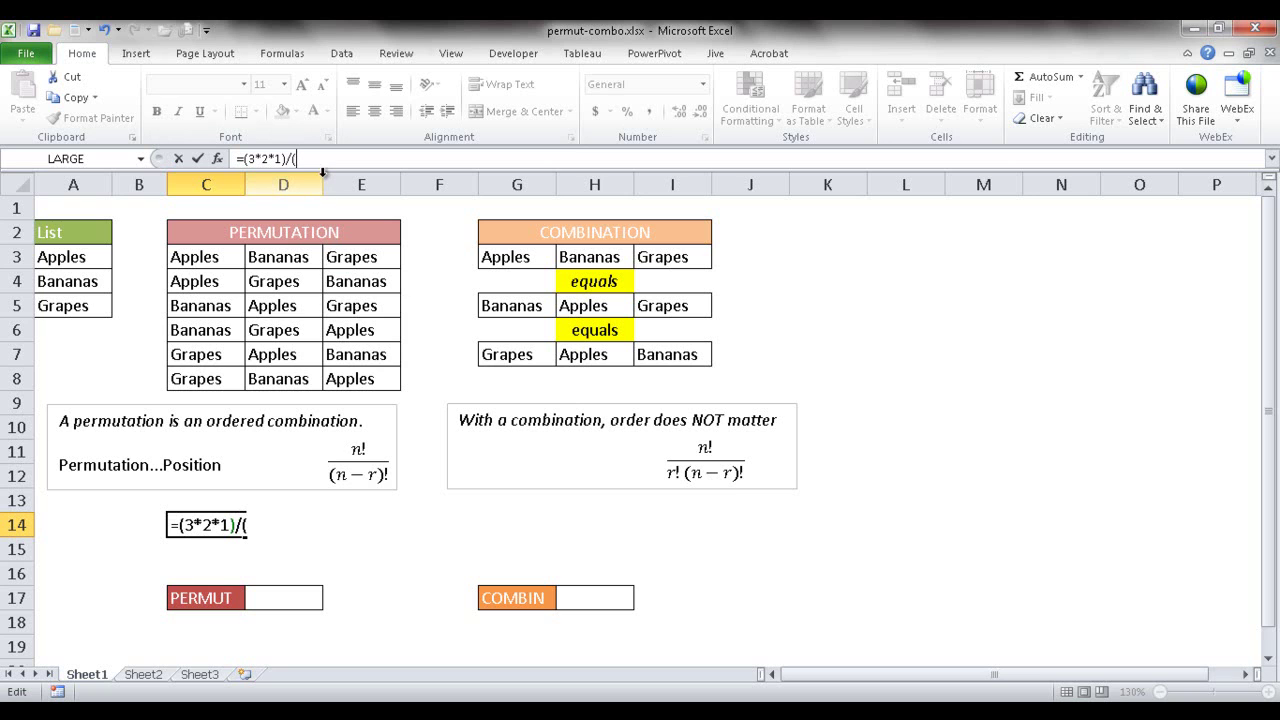
type("3-")
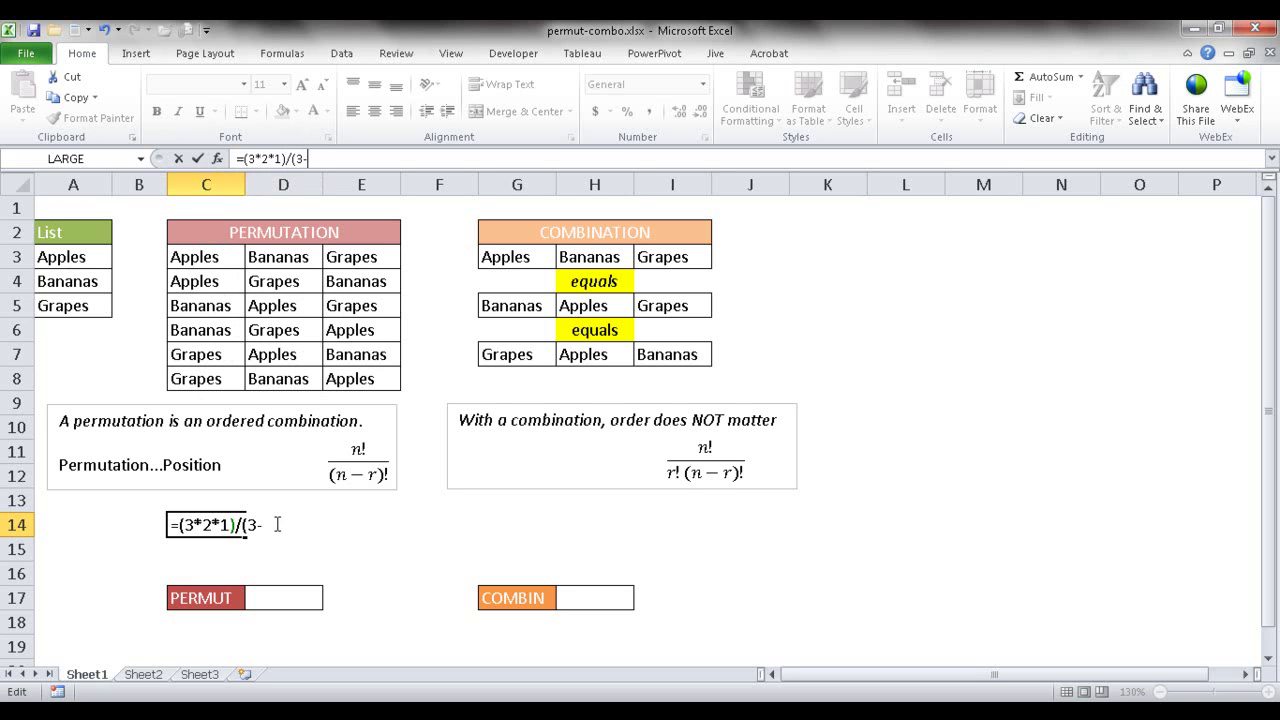
type("3)")
key("BackSpace")
key("BackSpace")
key("BackSpace")
key("BackSpace")
key("BackSpace")
type("1")
key("Return")
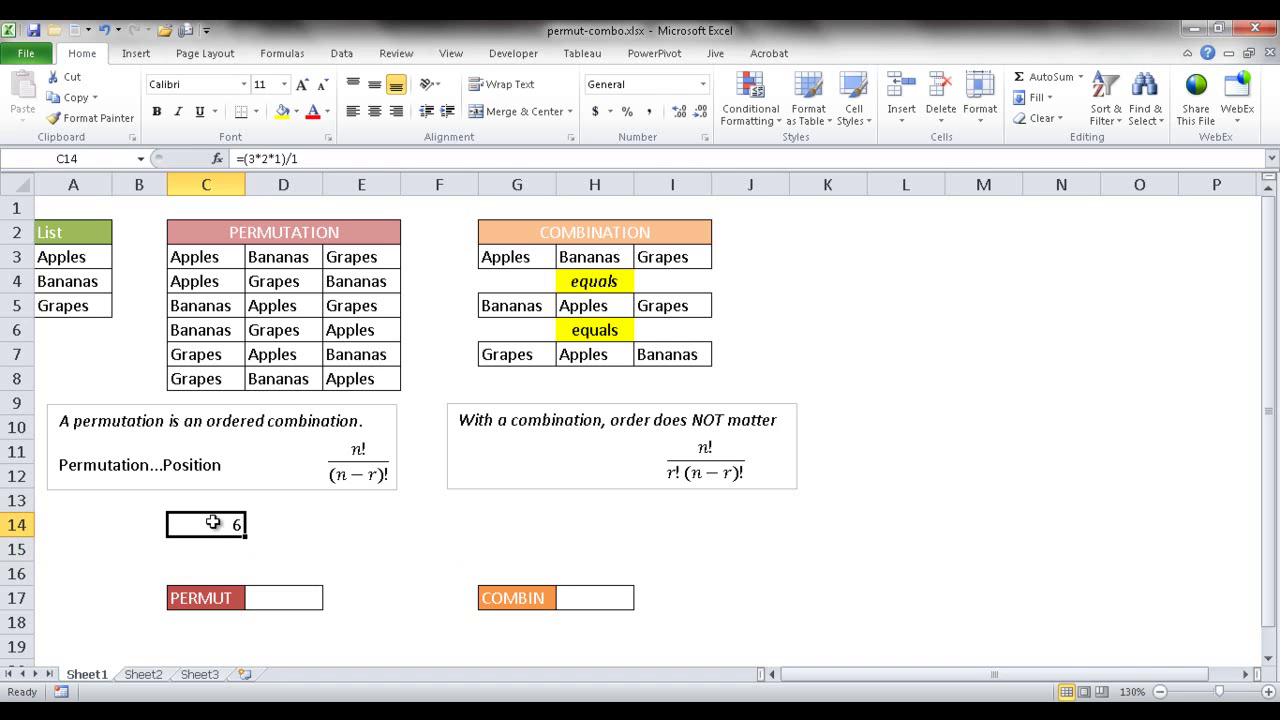
key("Return")
Enter =PERMUT(3,3) in D17 beside the PERMUT label, returning 6
left_click(213, 525)
left_click(256, 594)
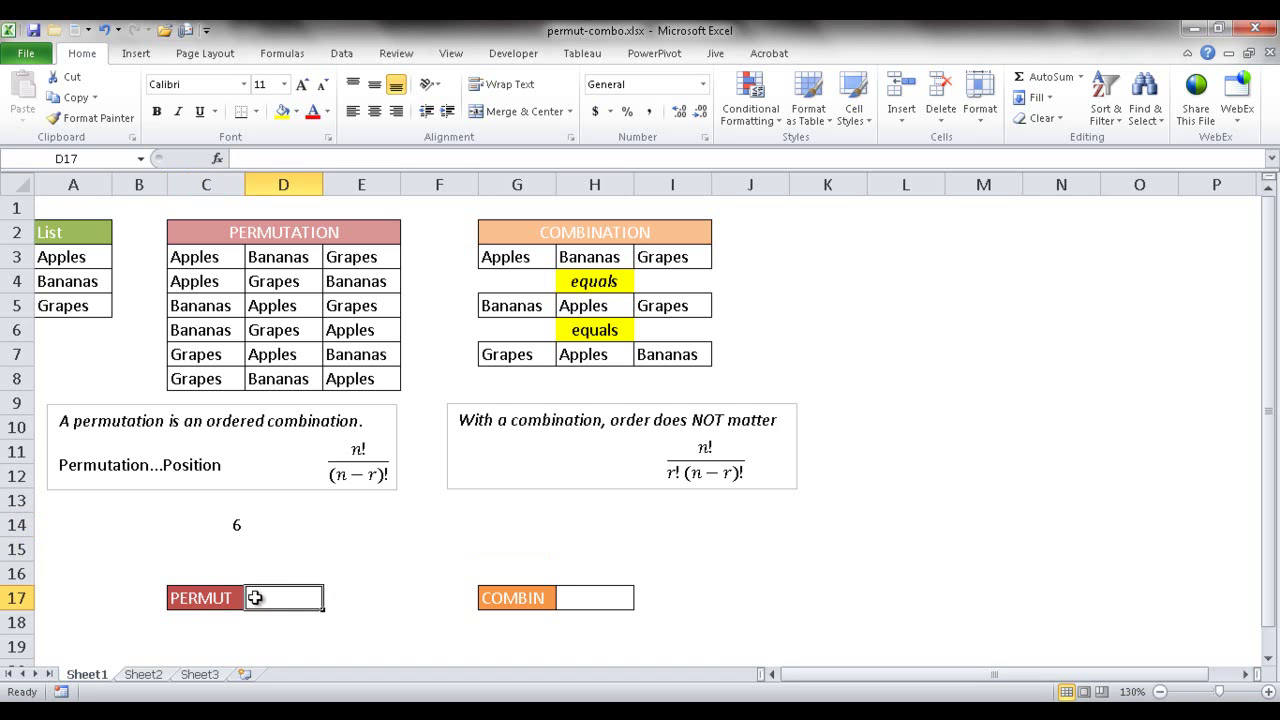
type("=")
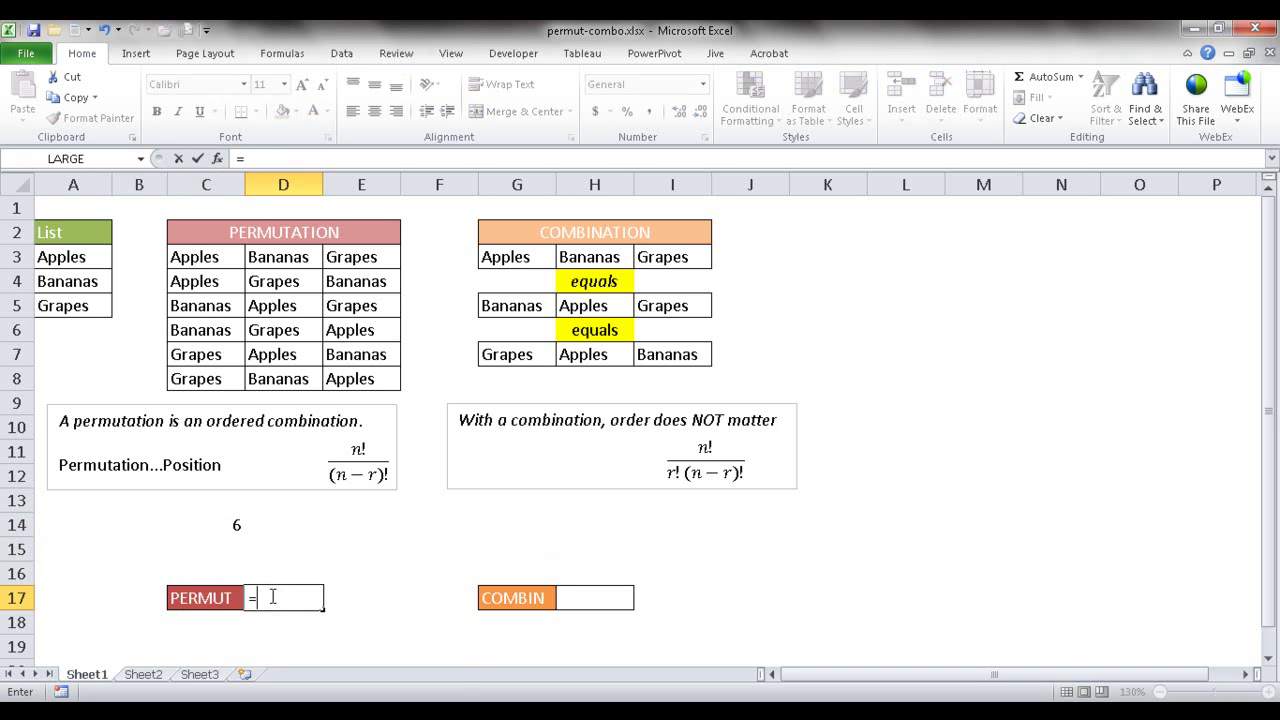
type("permu")
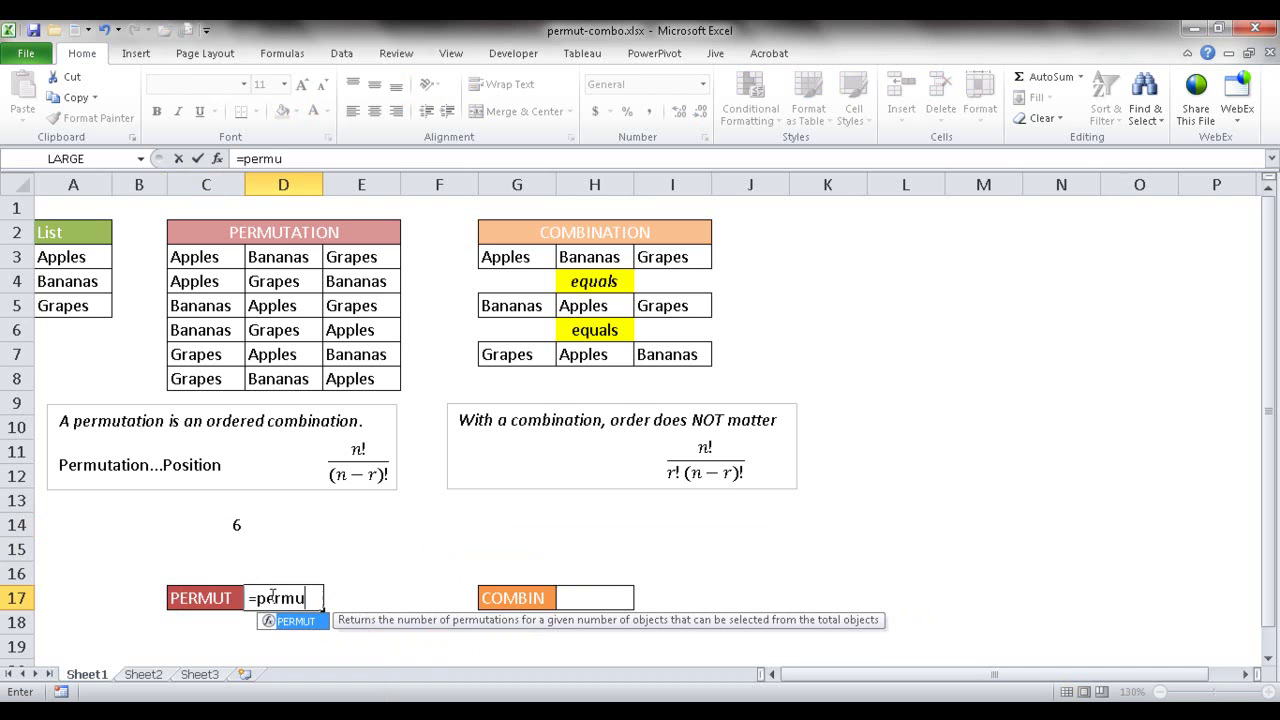
double_click(294, 622)
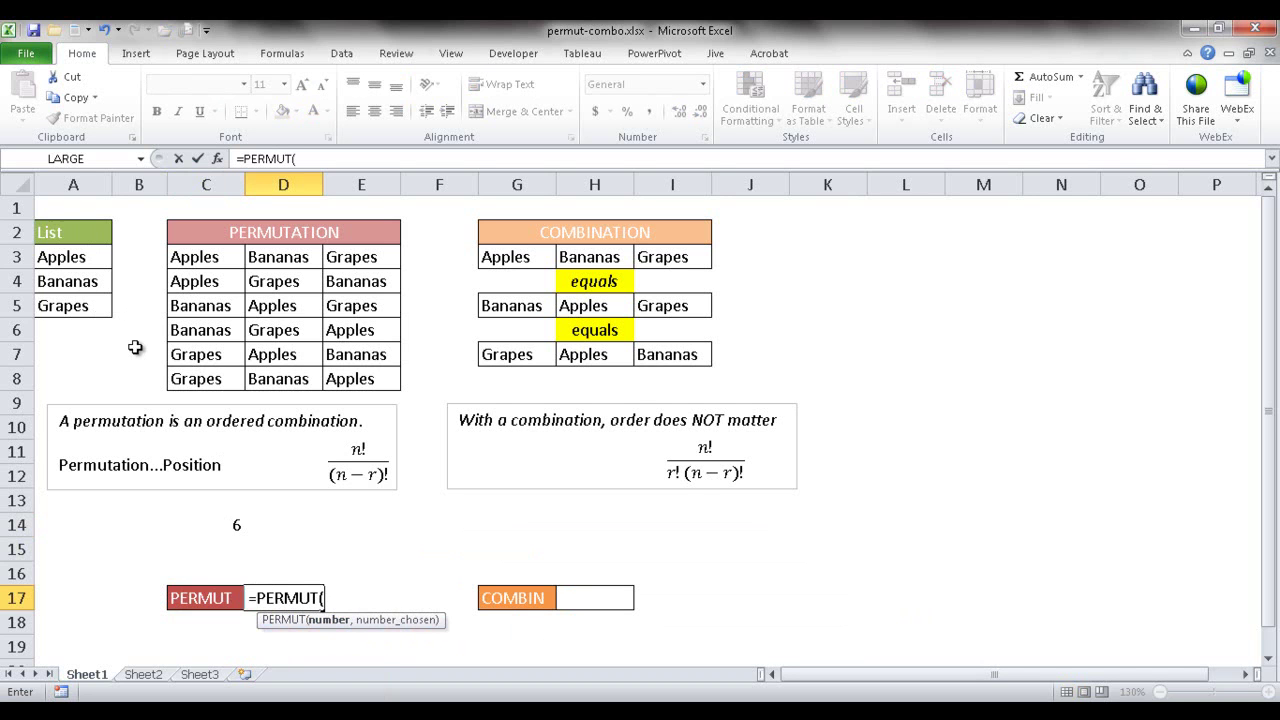
type("3,")
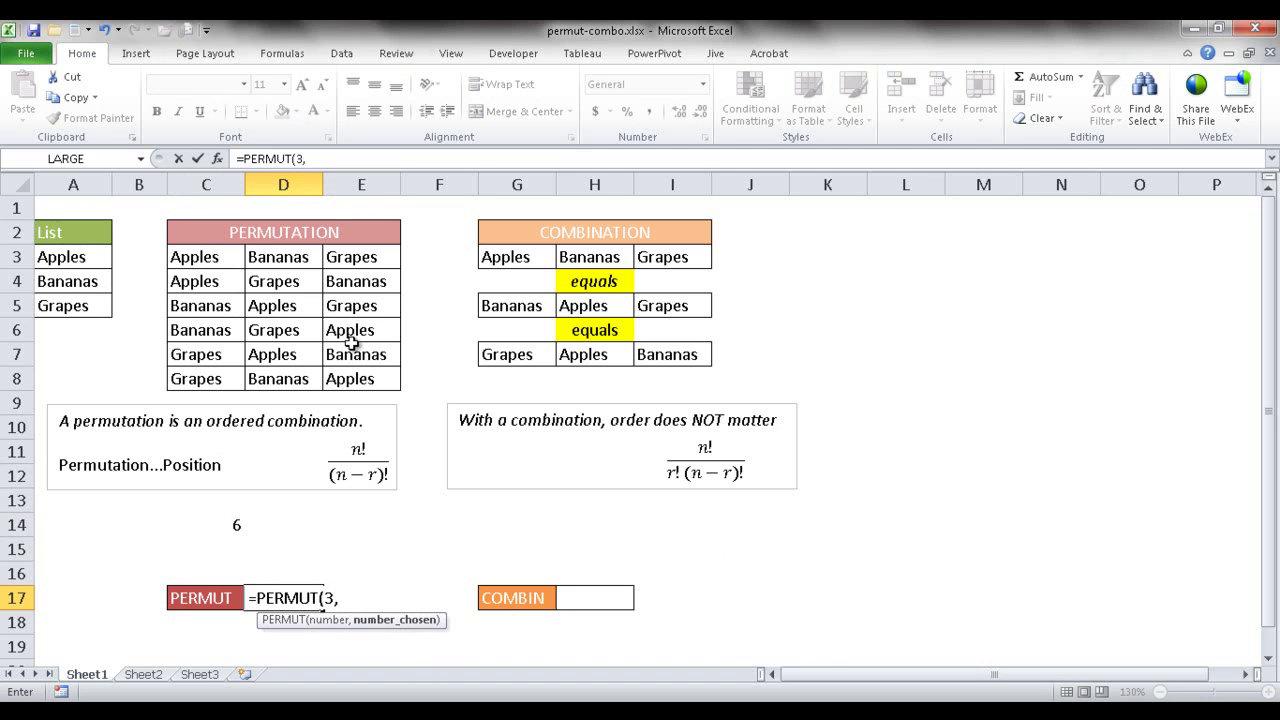
type("3)")
key("Return")
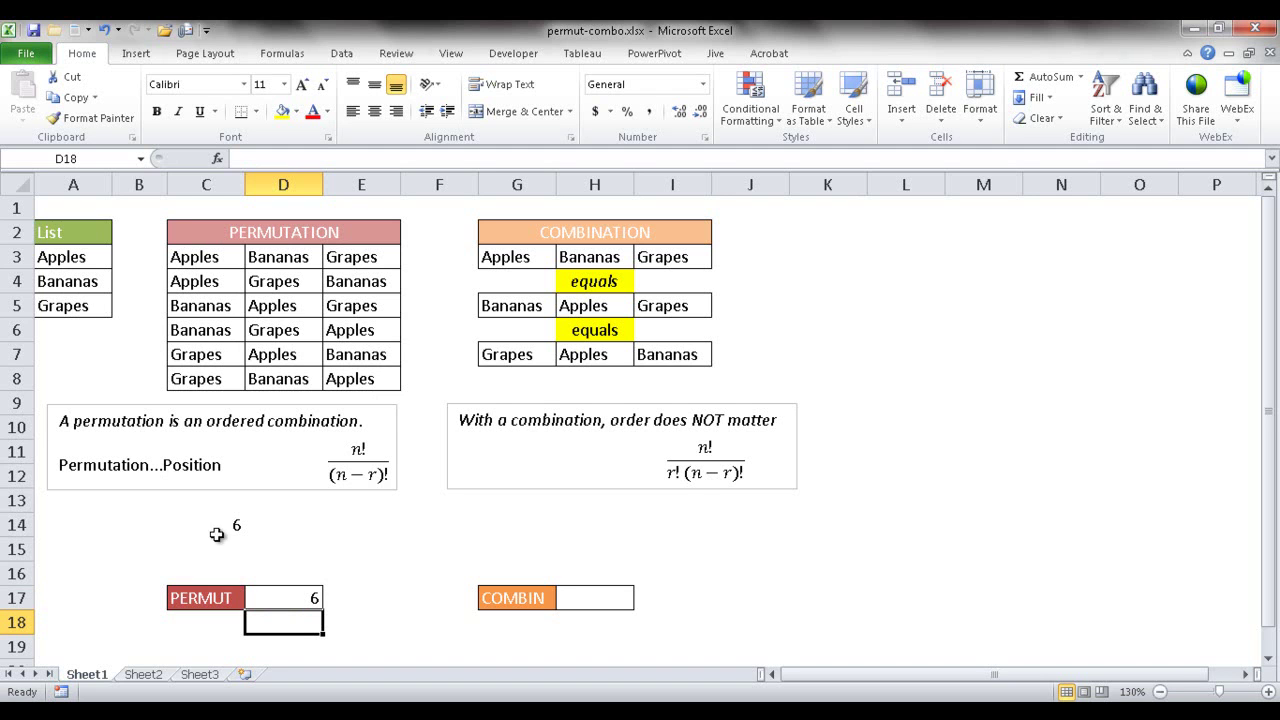
Enter =FACT(3) in C15 so it shows 6, and compare it with C14's formula
left_click(224, 651)
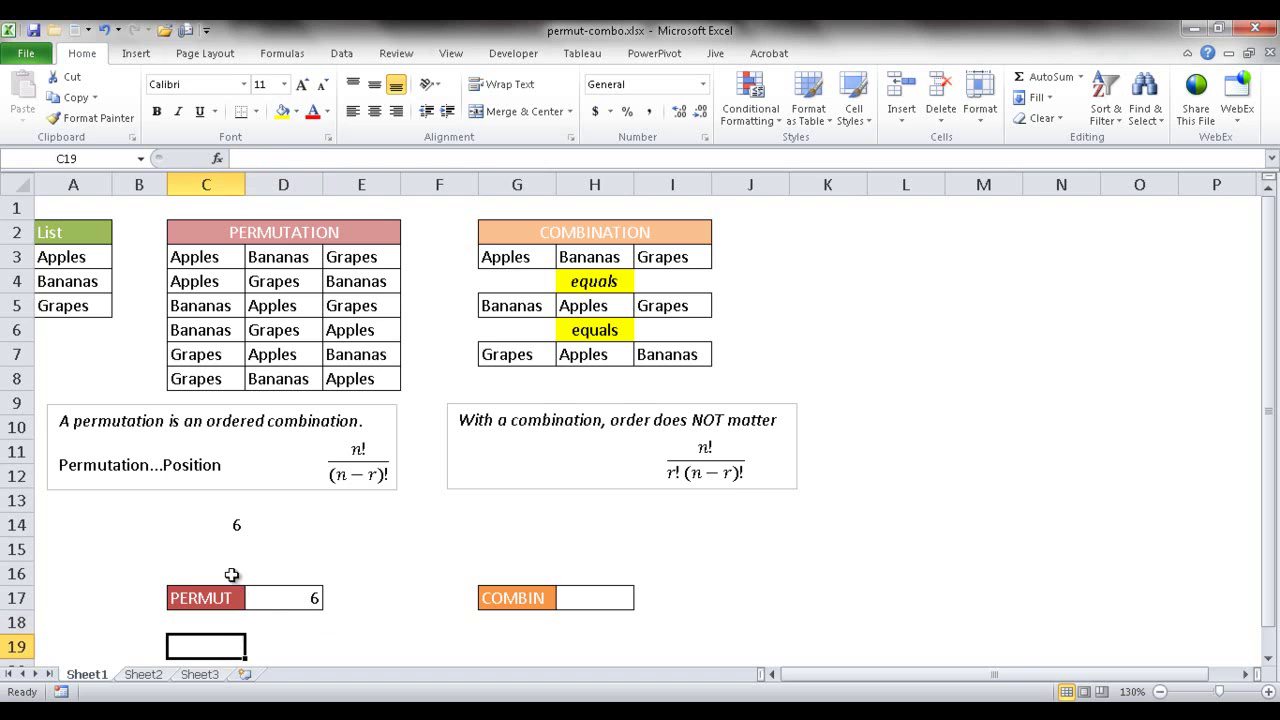
left_click(229, 524)
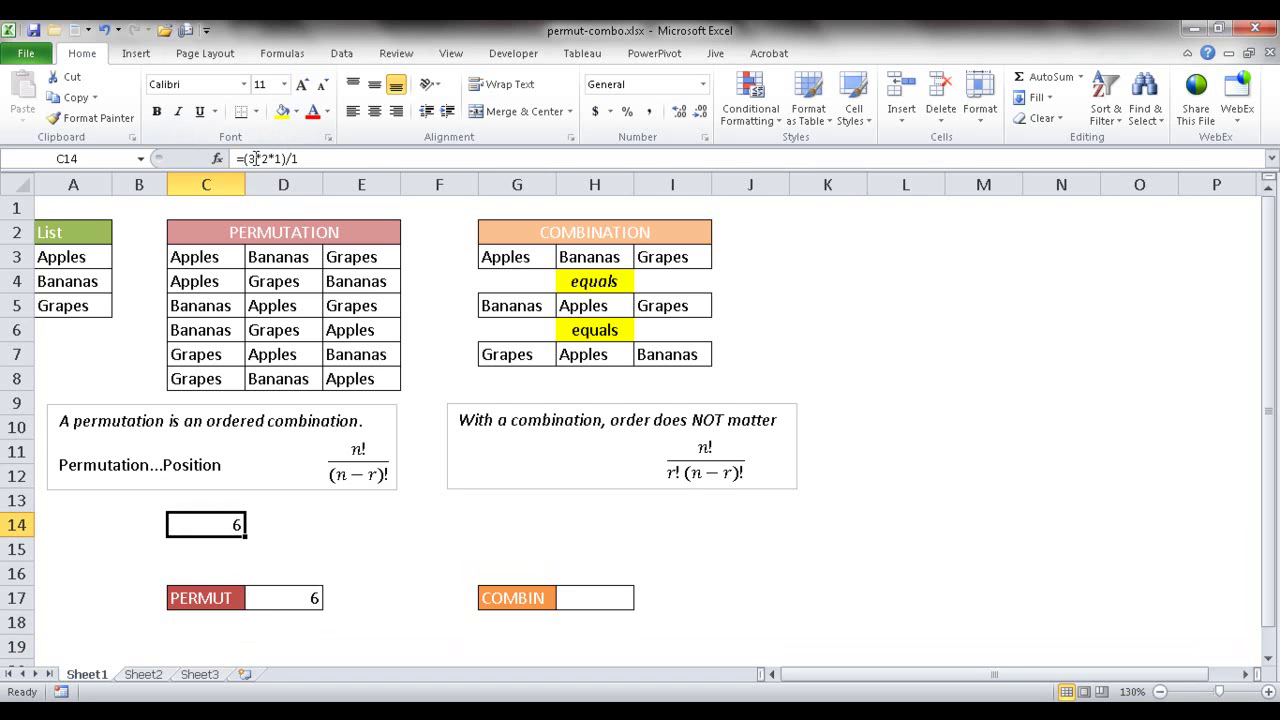
left_click(357, 450)
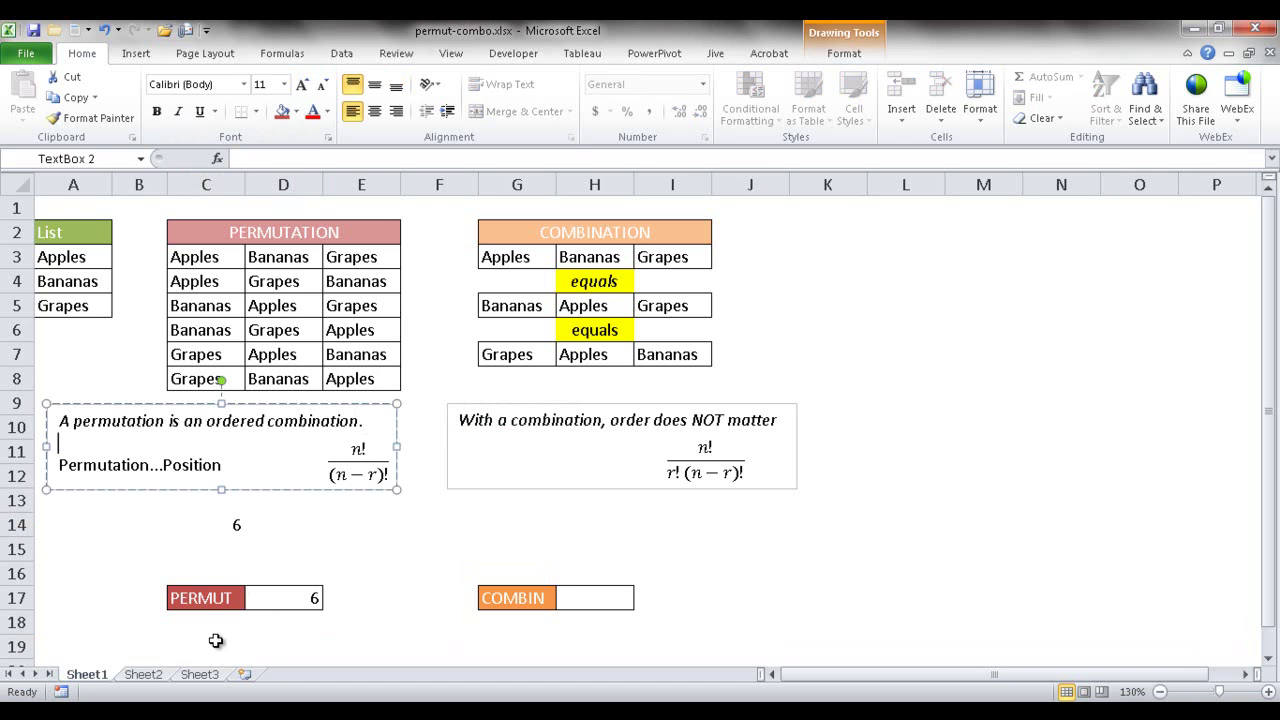
left_click(204, 545)
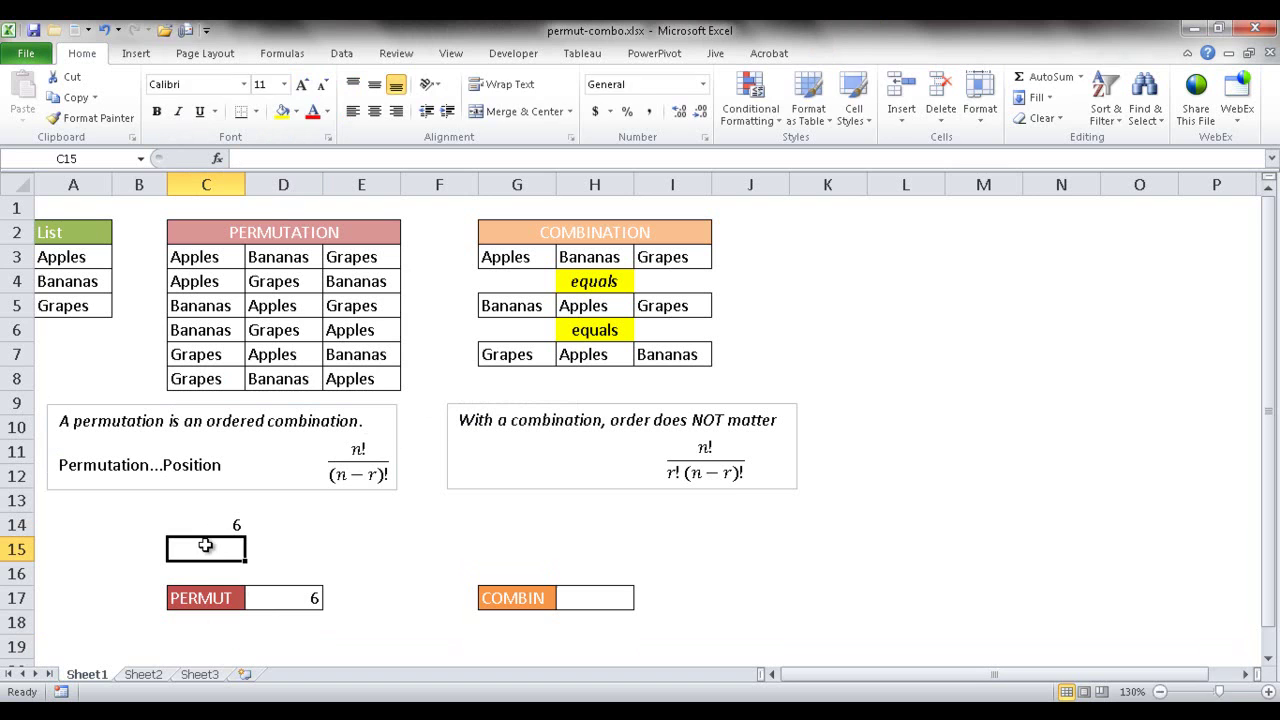
type("=facyt")
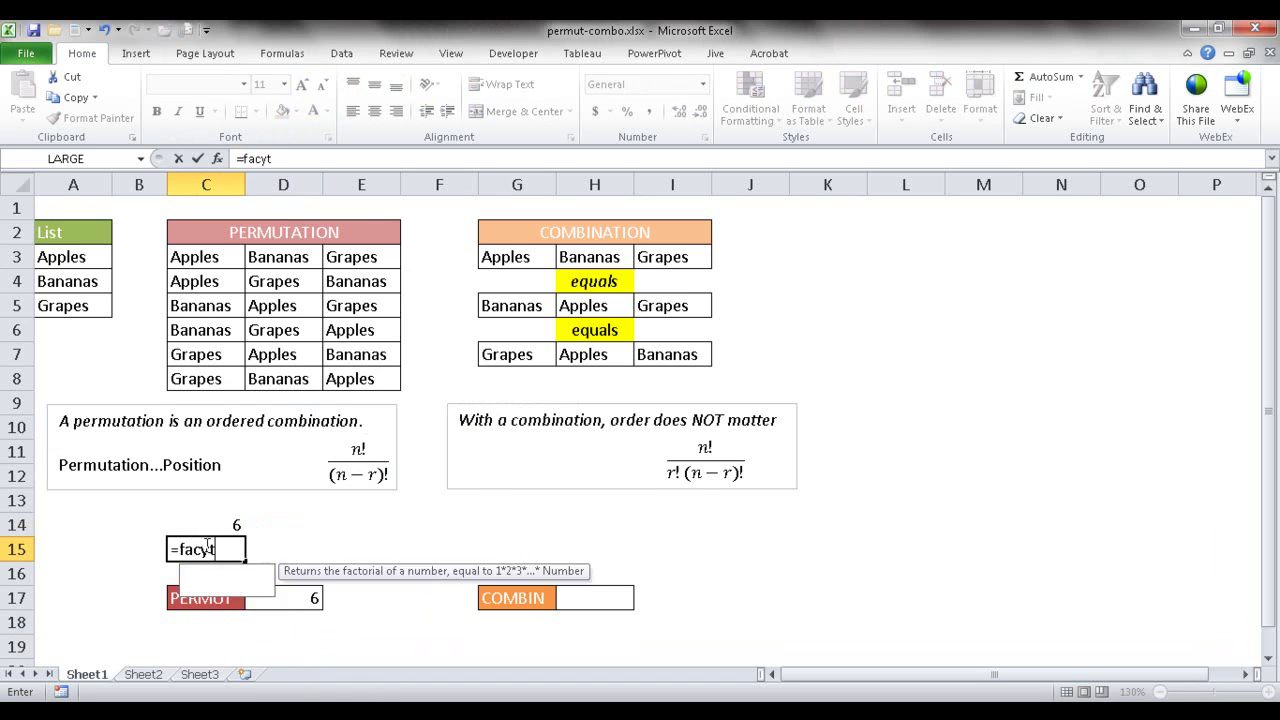
key("BackSpace")
key("BackSpace")
type("t")
key("Tab")
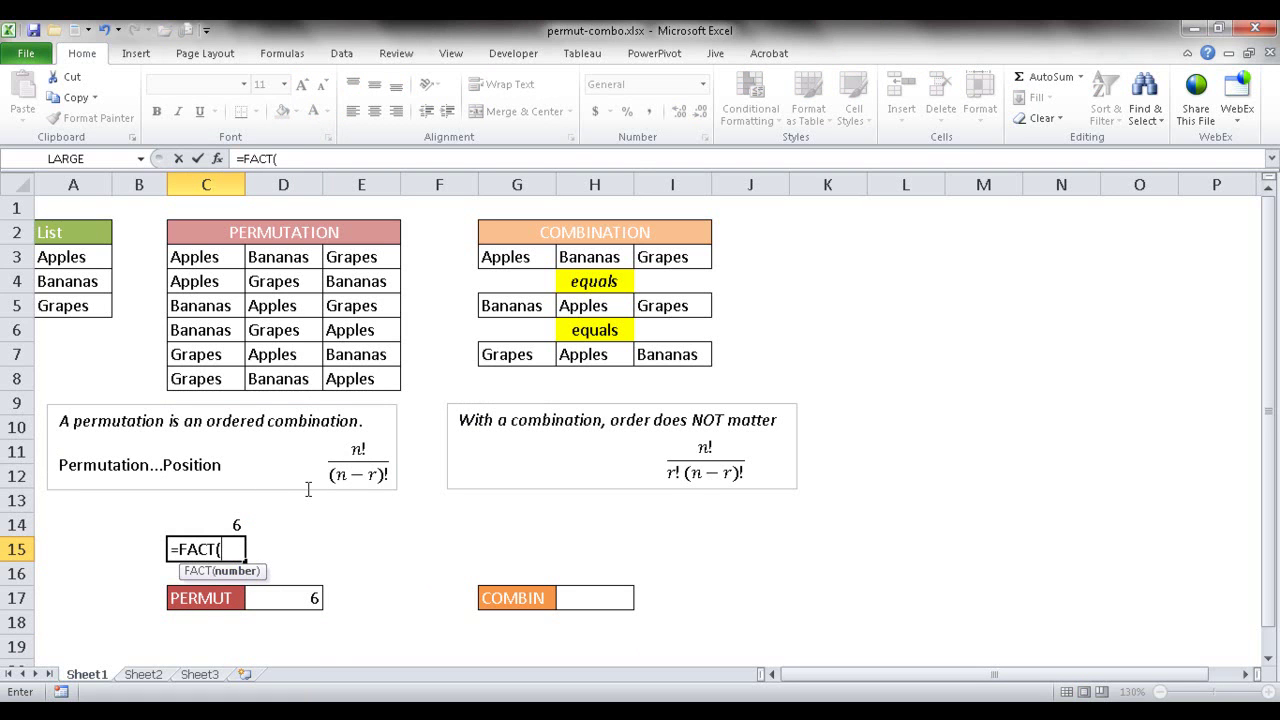
type("3)")
key("Return")
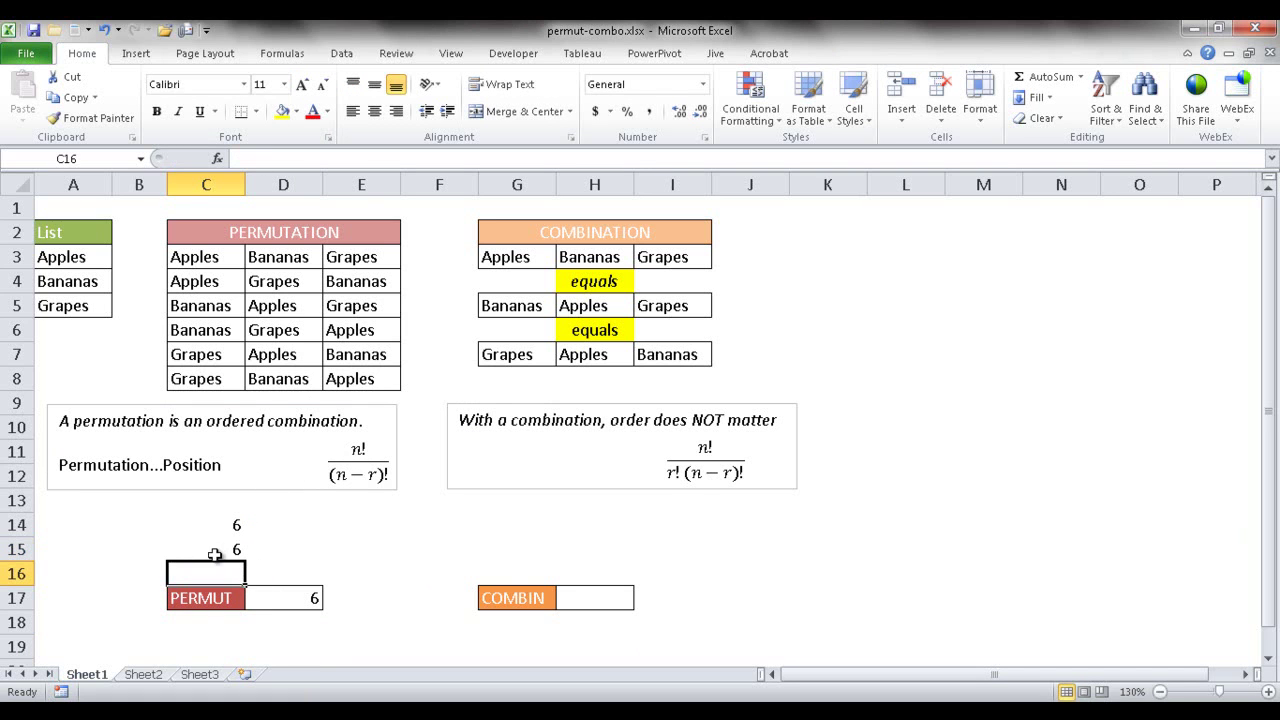
left_click(216, 551)
left_click(219, 524)
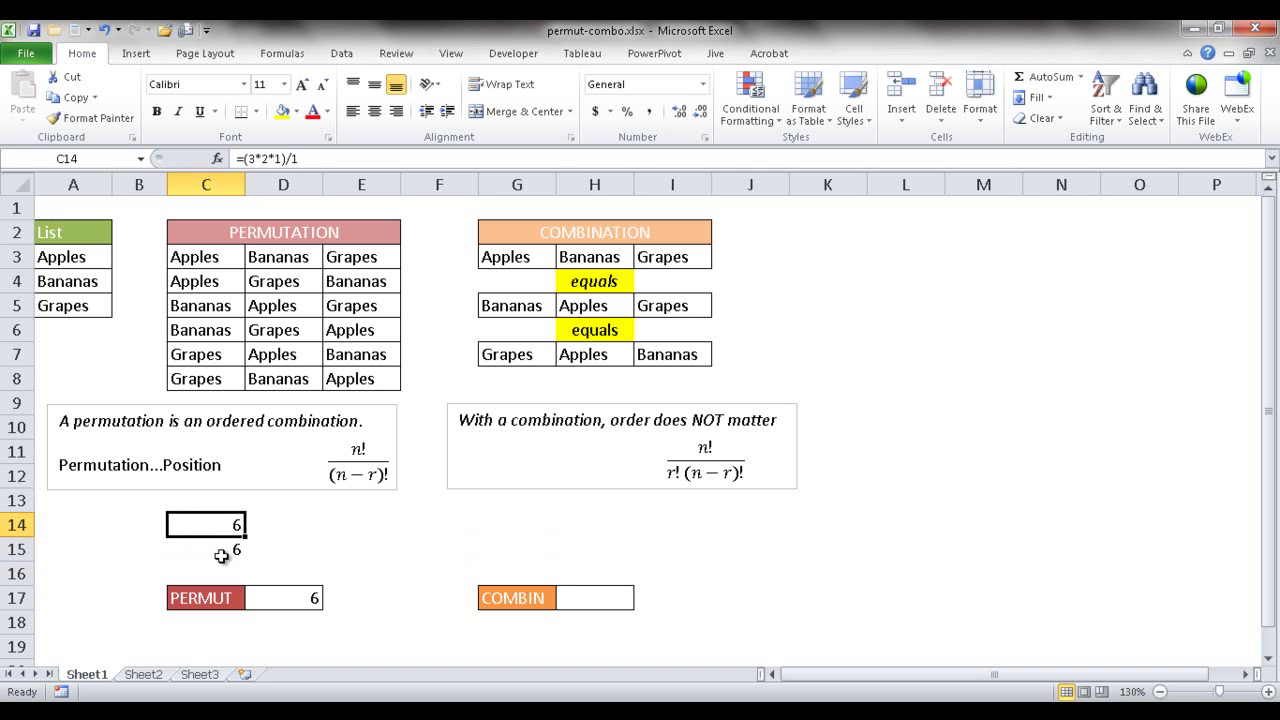
Rewrite C15 as =FACT(3)/FACT(3-3), the full n!/(n−r)! formula returning 6
left_click(221, 556)
type("=fac")
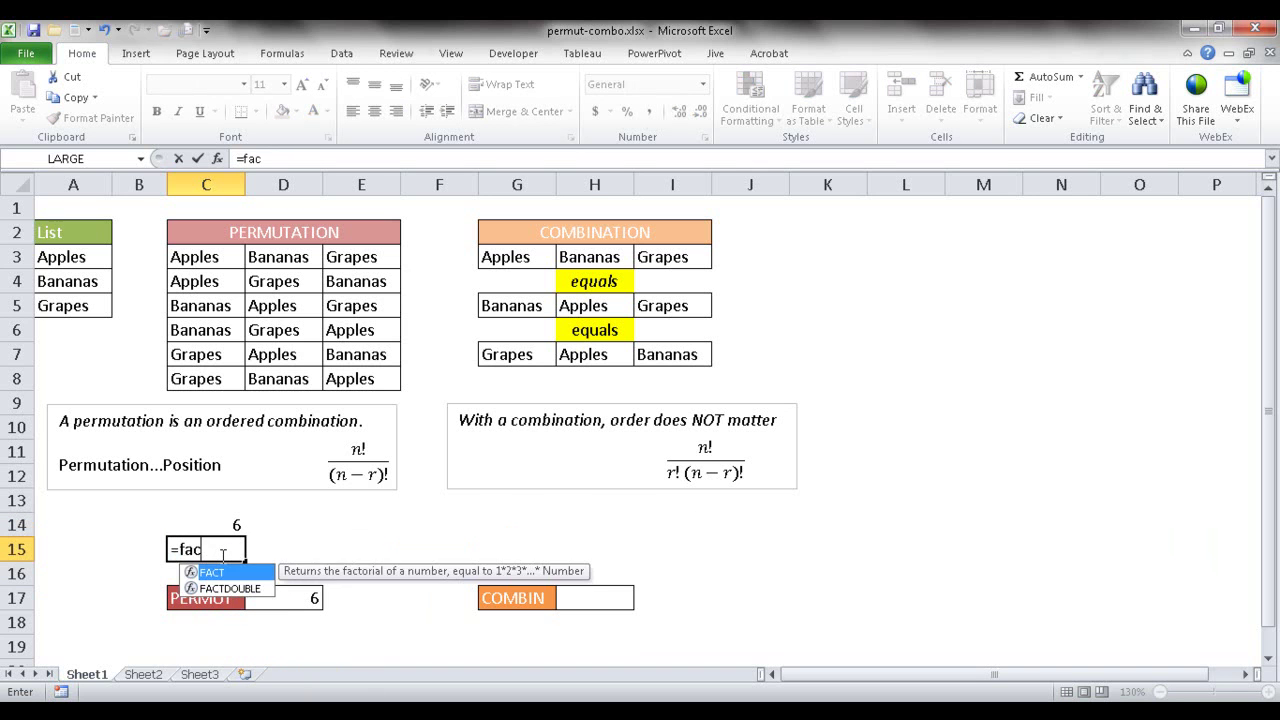
key("Tab")
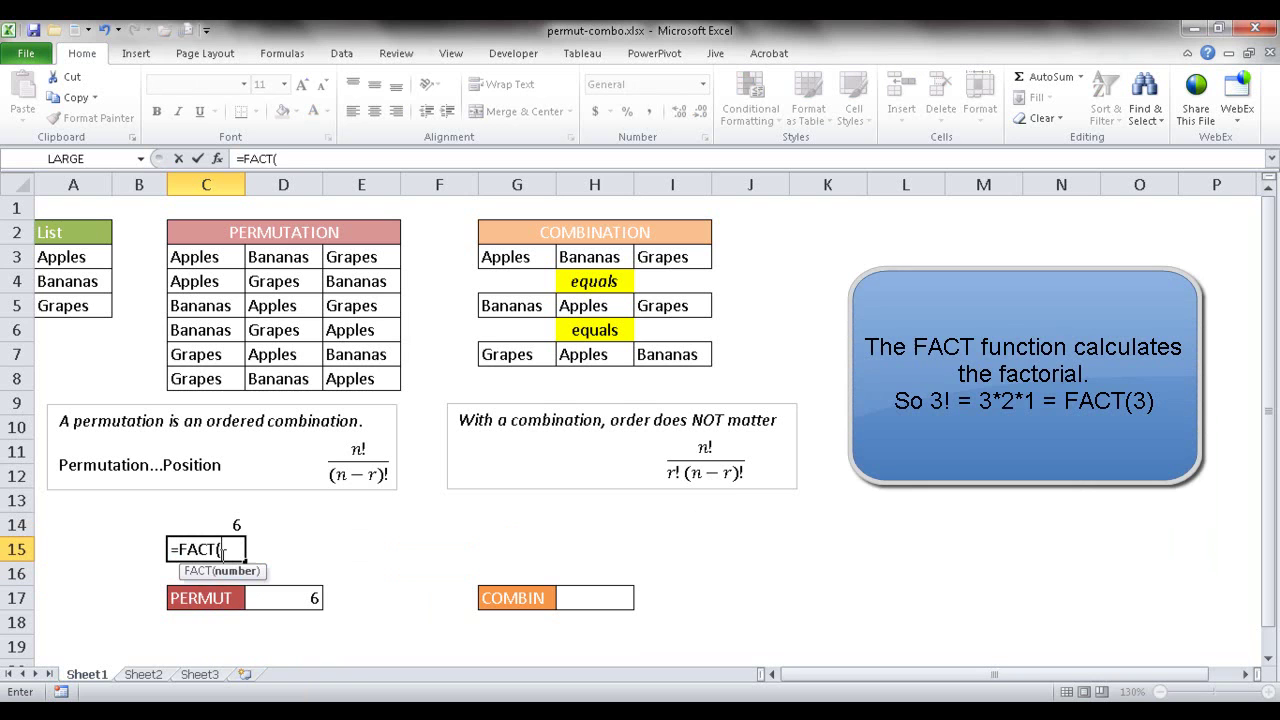
type("3)/")
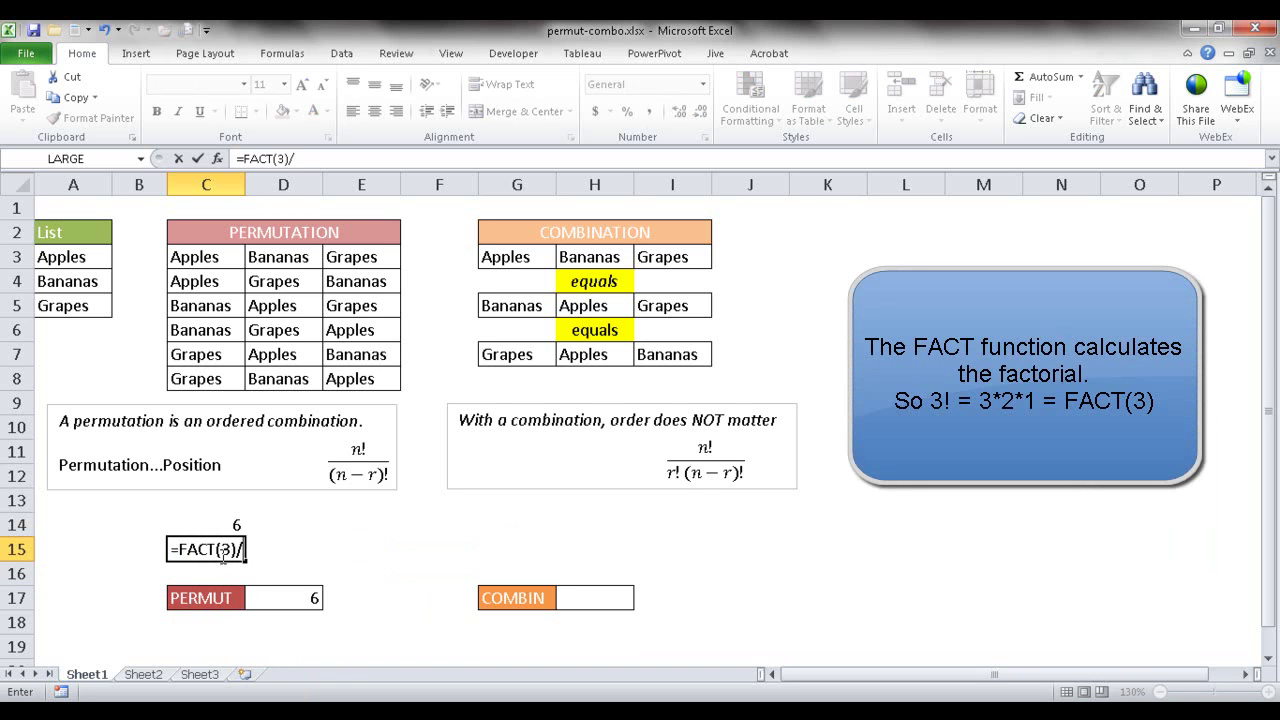
type("(3-3")
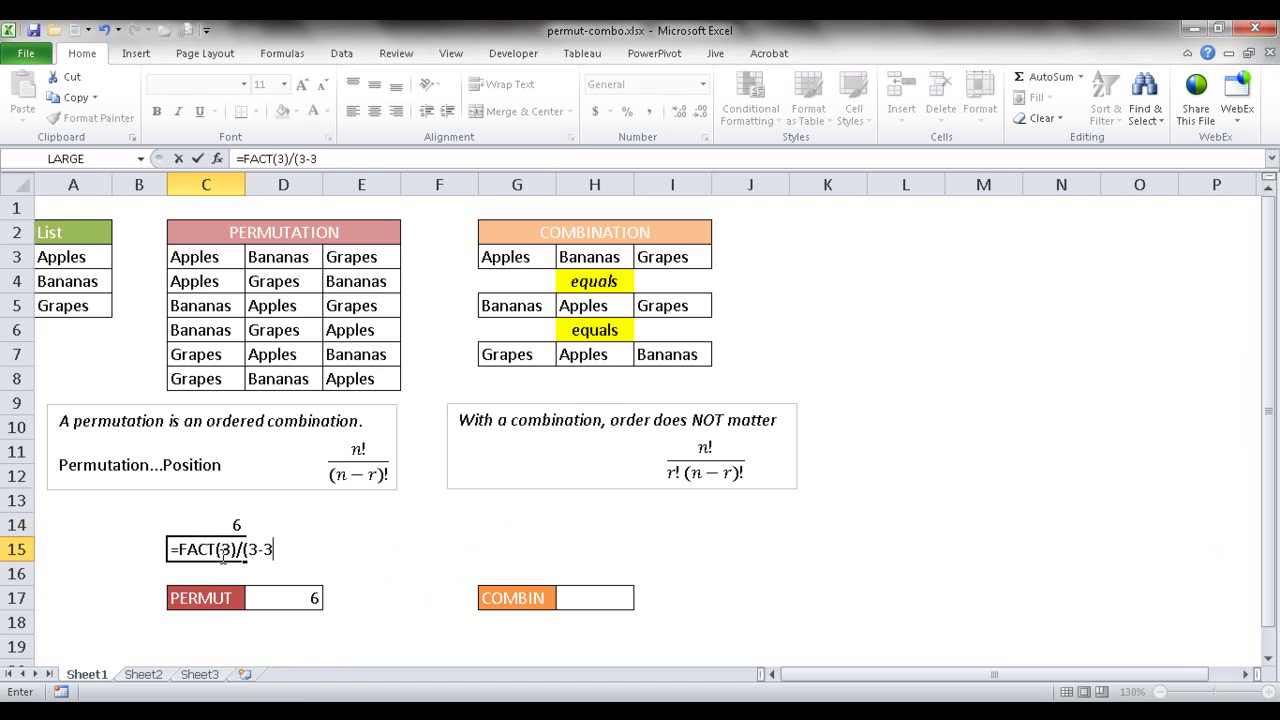
type(")")
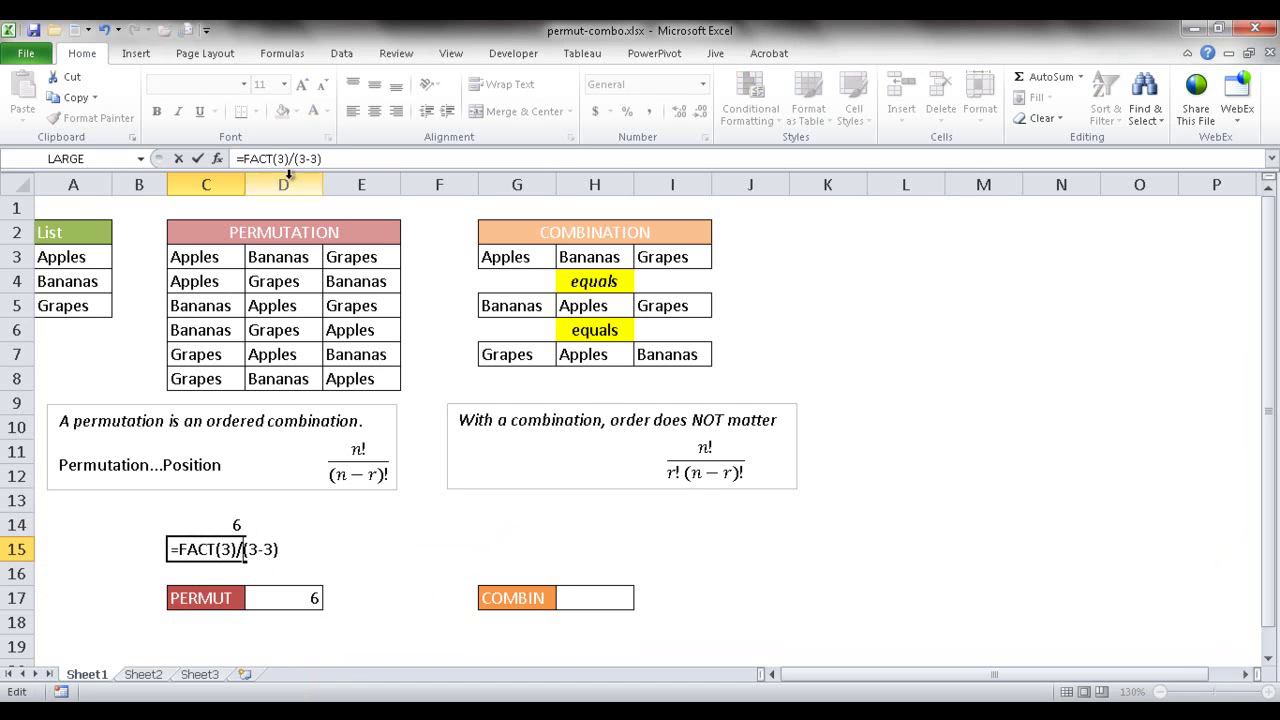
type("fact")
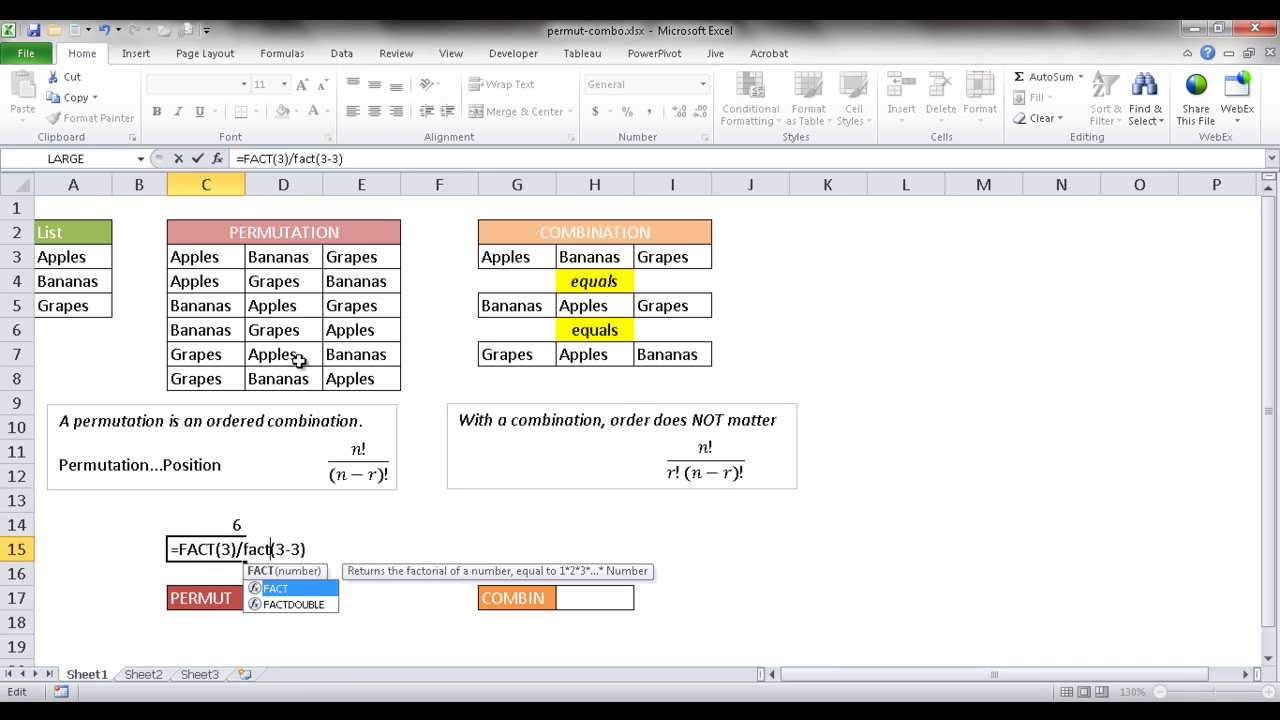
key("Return")
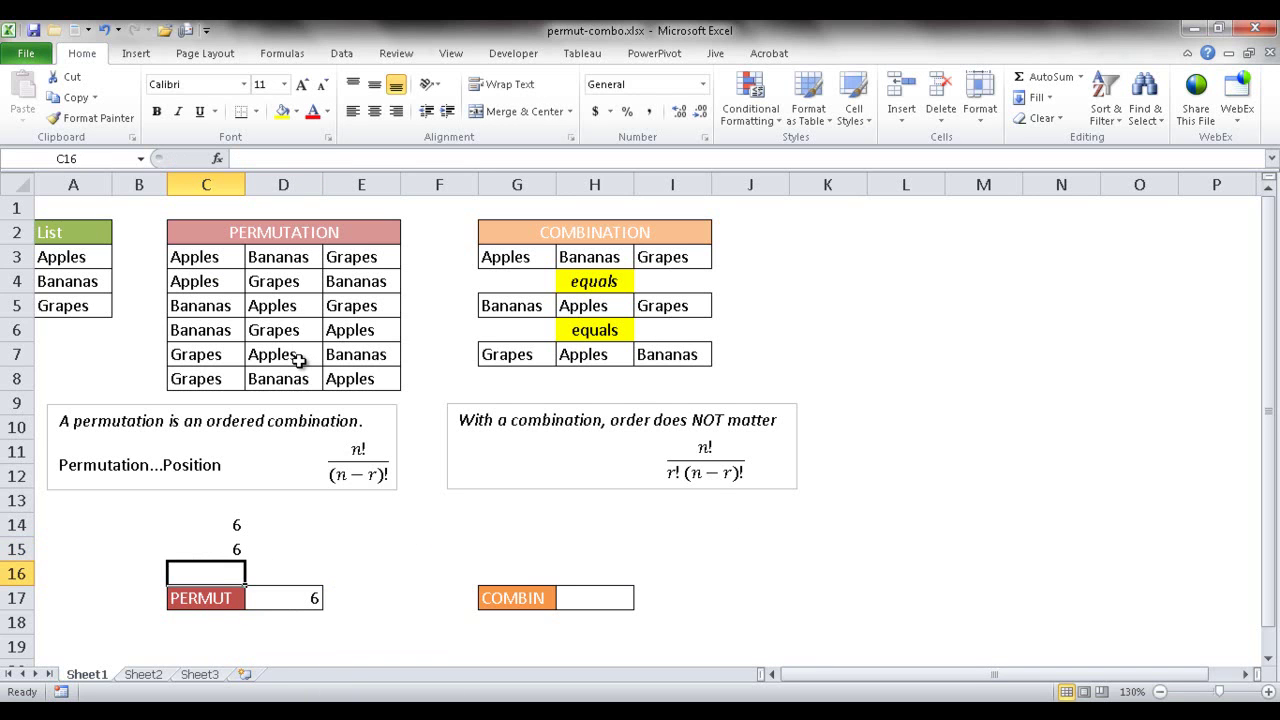
left_click(222, 553)
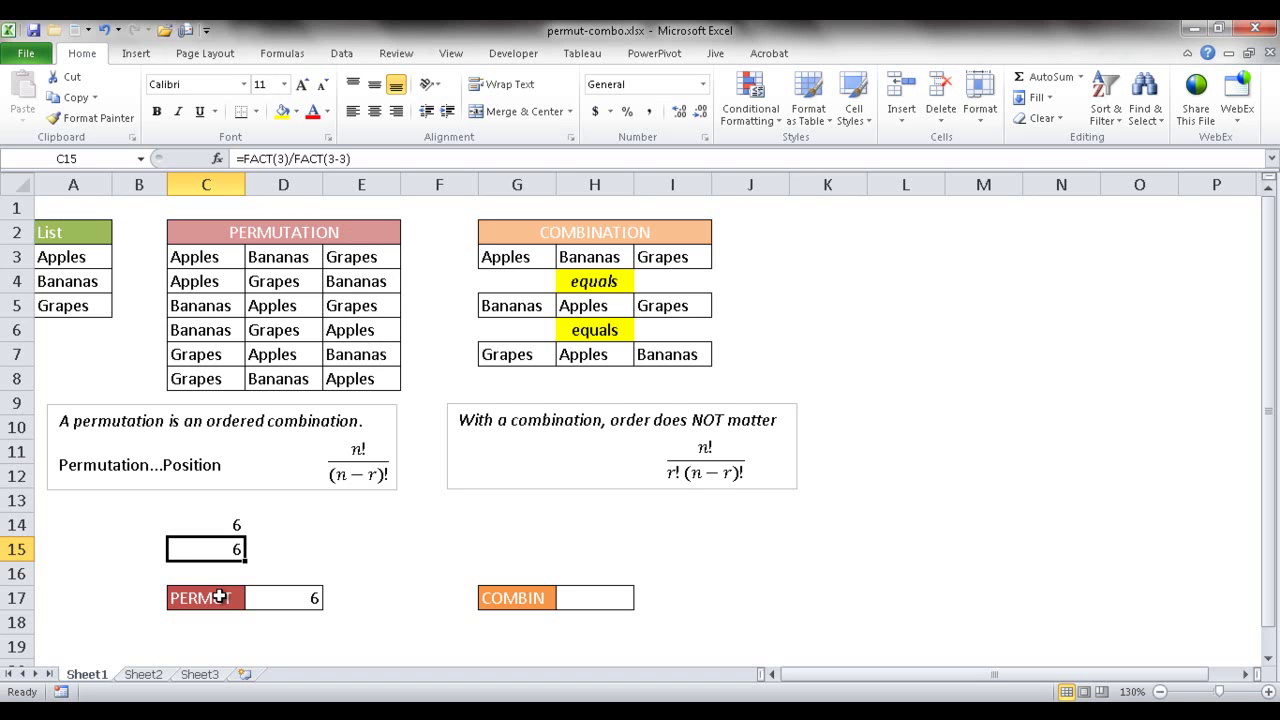
left_click(266, 597)
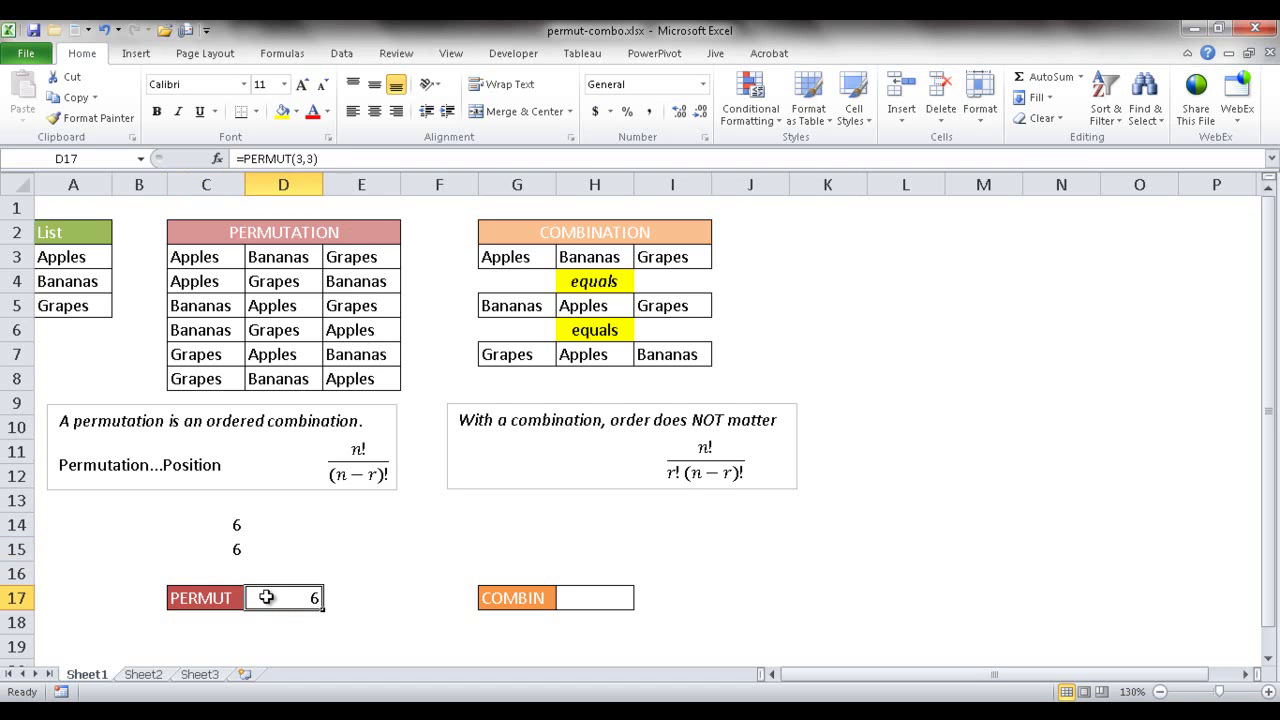
left_click(567, 516)
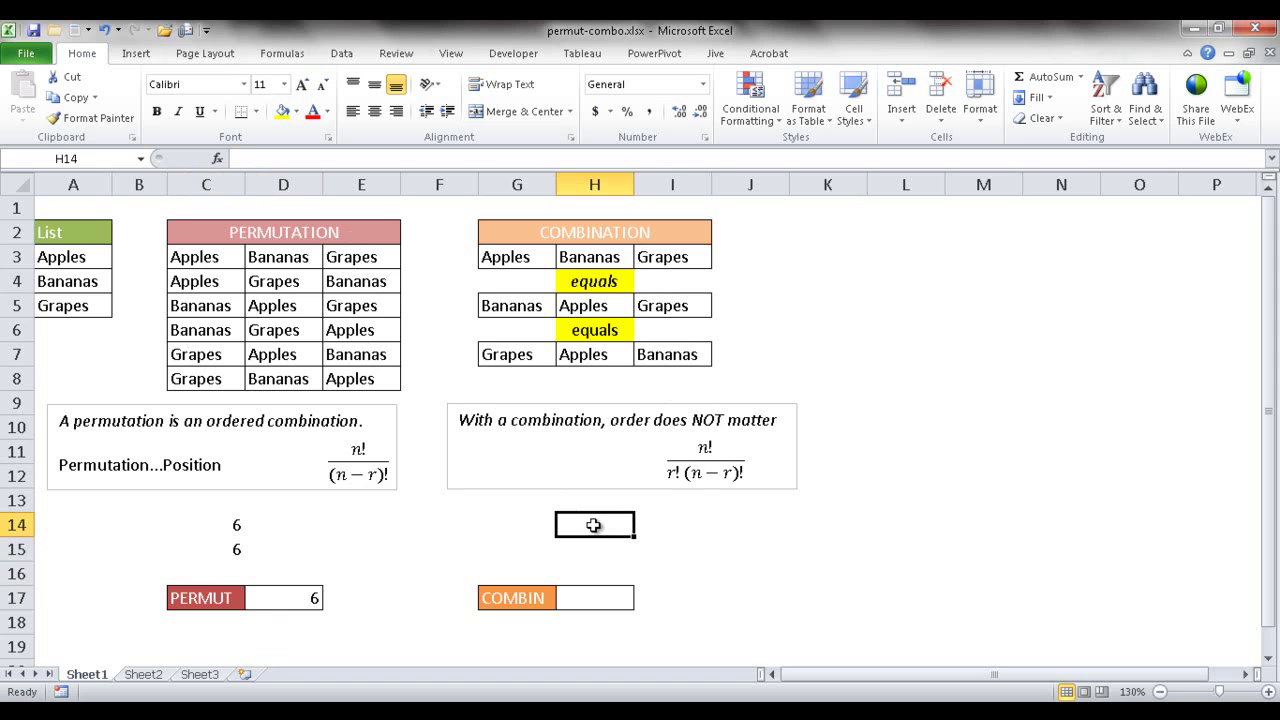
Cancel an unfinished entry in H14 and review C14's factorial formula
type("=")
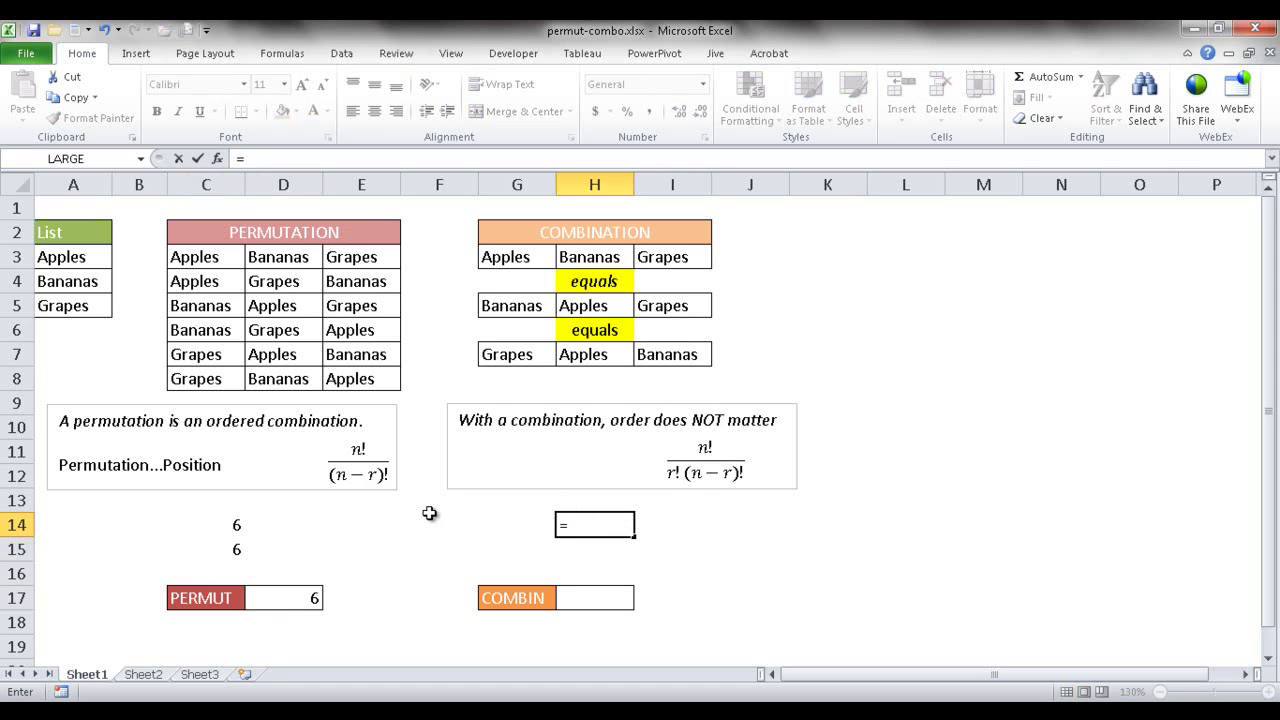
left_click(217, 530)
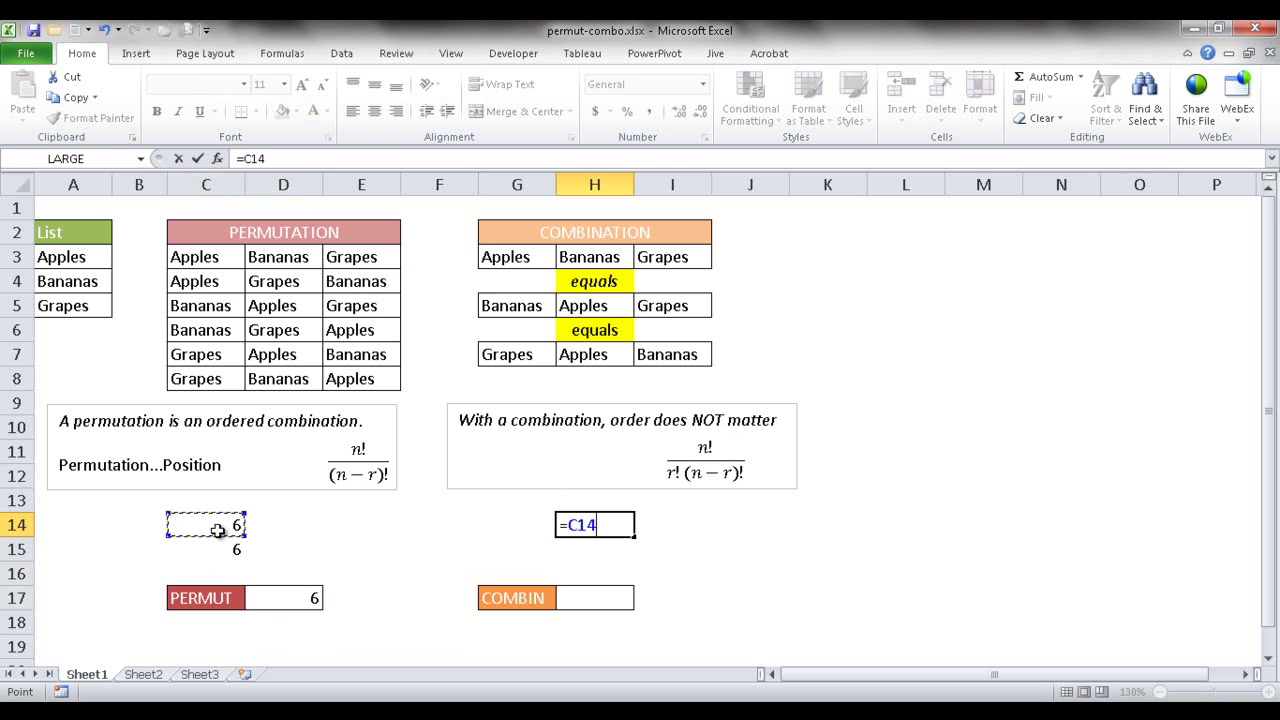
key("Escape")
left_click(217, 529)
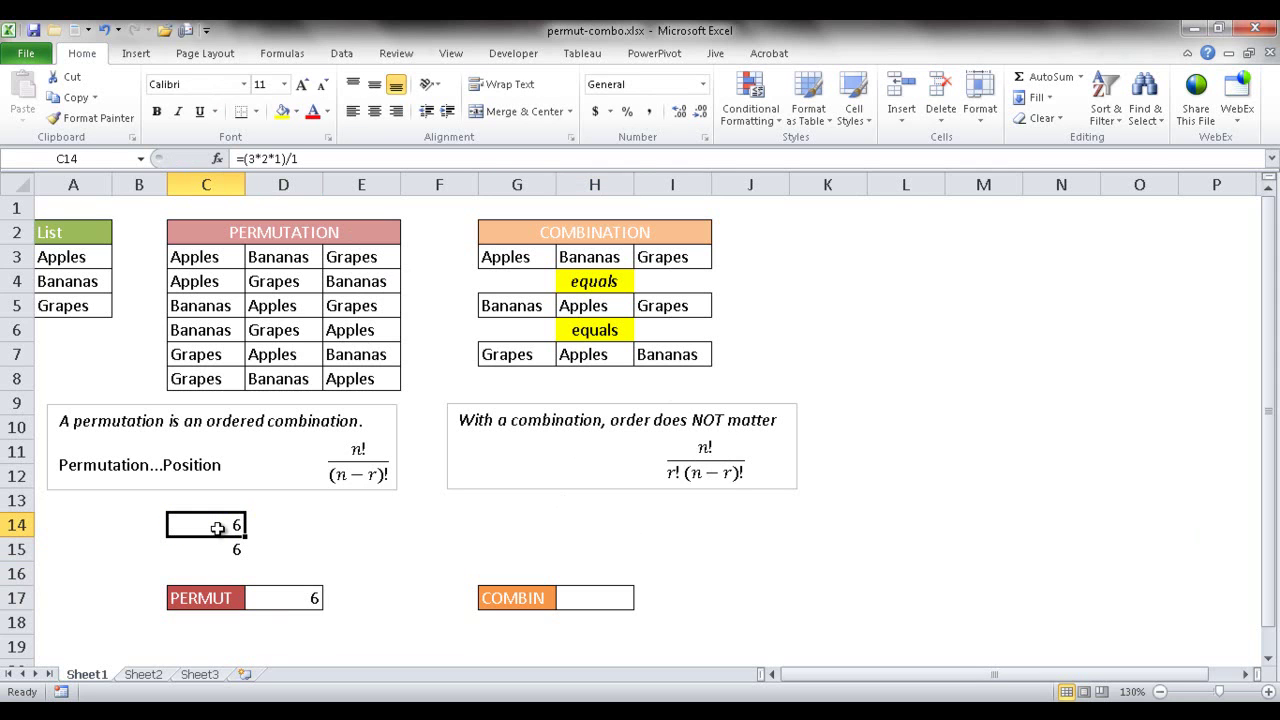
left_click(579, 528)
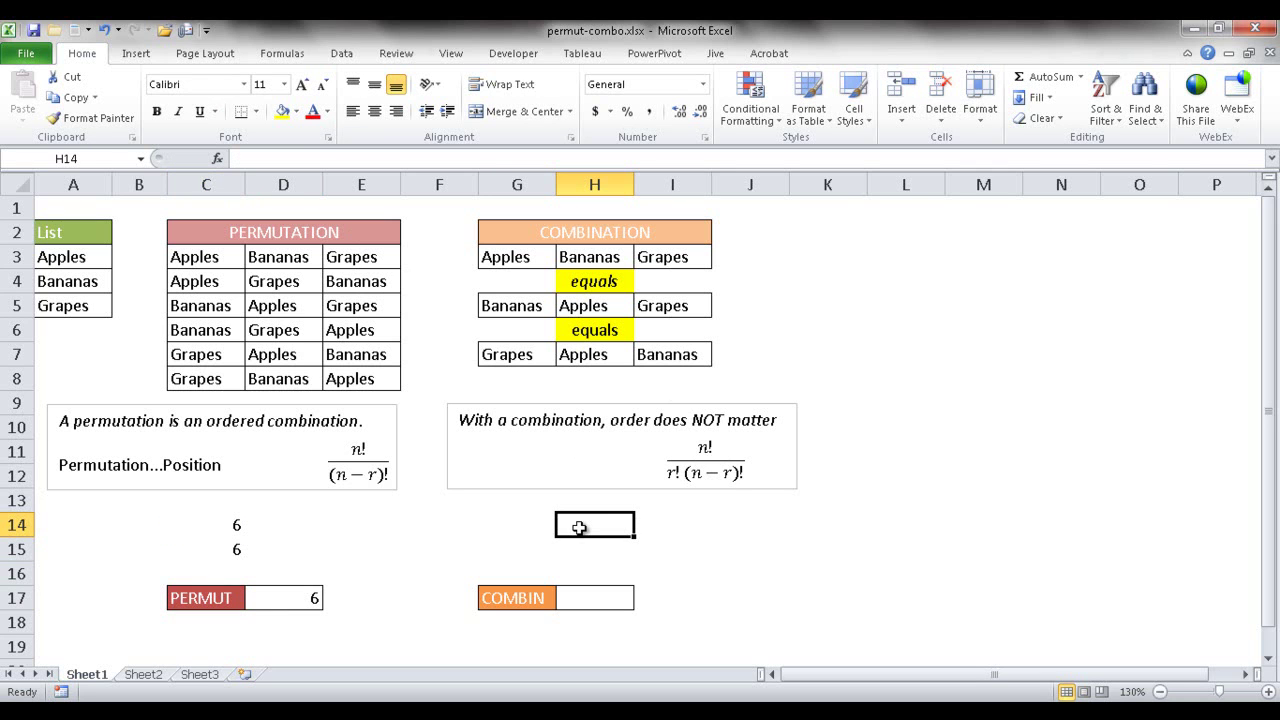
Enter =FACT(3)/FACT(3)*FACT(3-3) in H14, correcting typos, giving 1
type("=fact")
key("Tab")
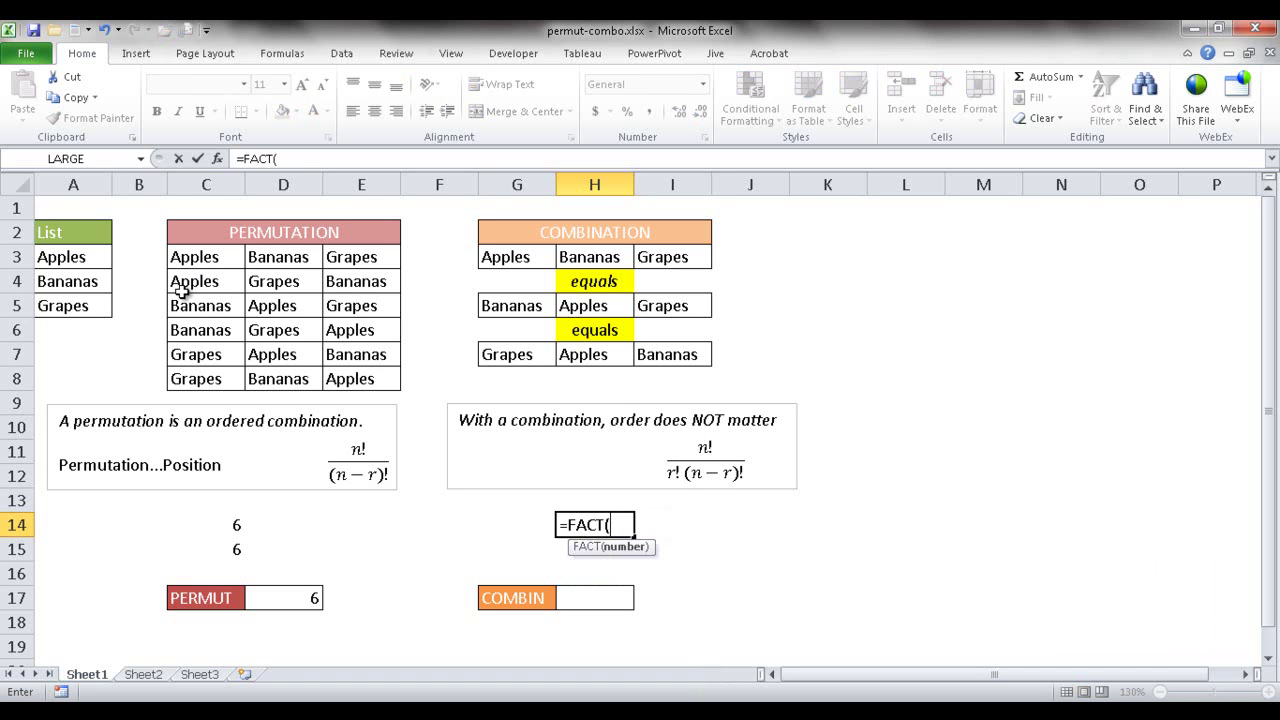
type("3)")
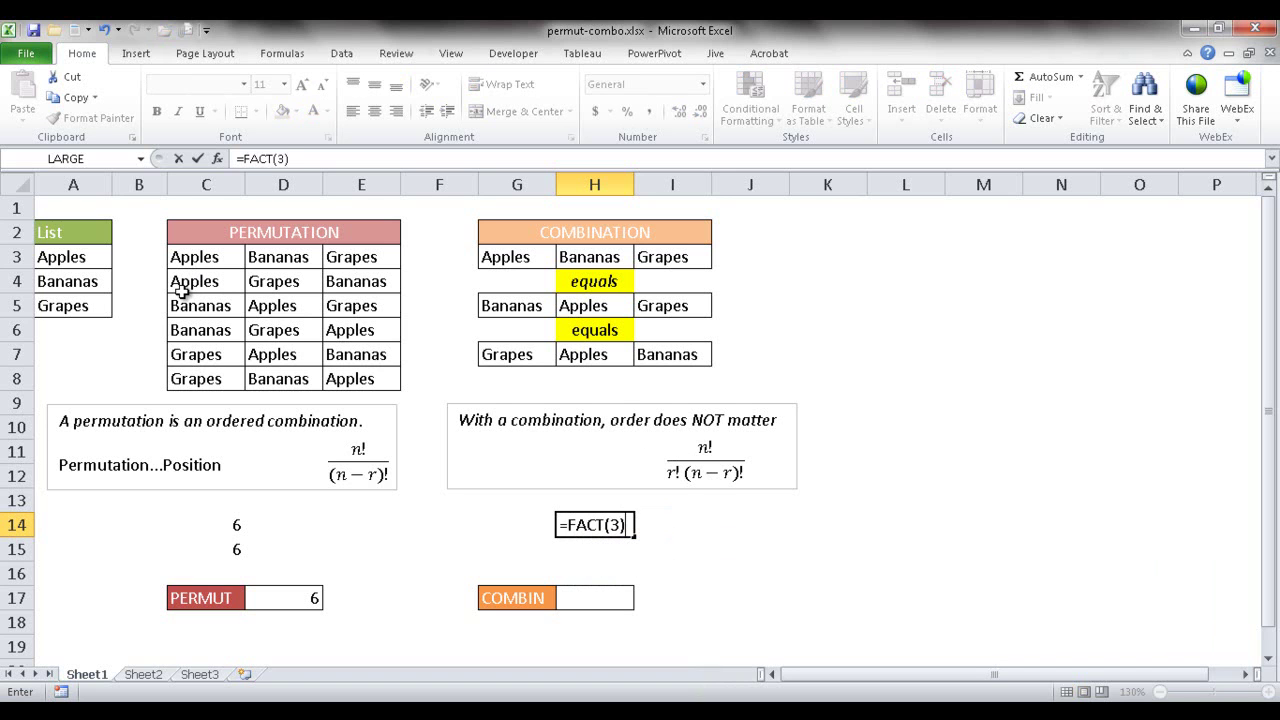
type("/3")
key("BackSpace")
type("fact(3)(")
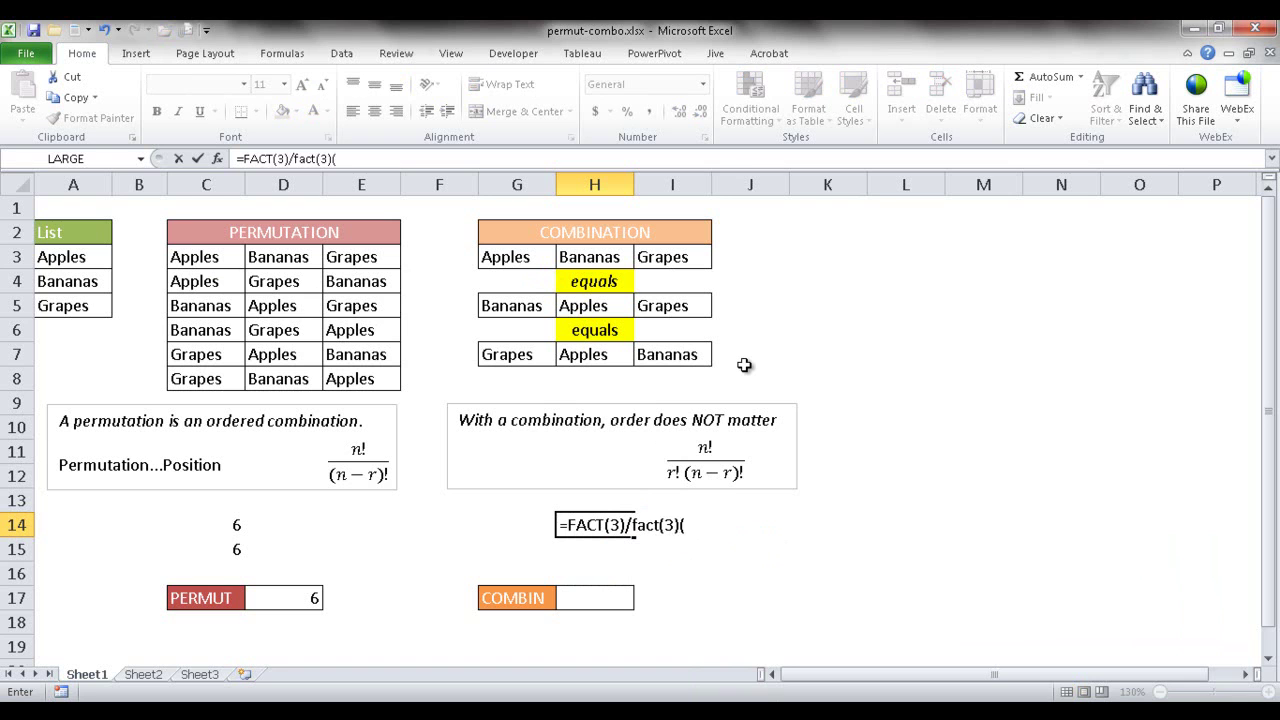
key("BackSpace")
type("*ac")
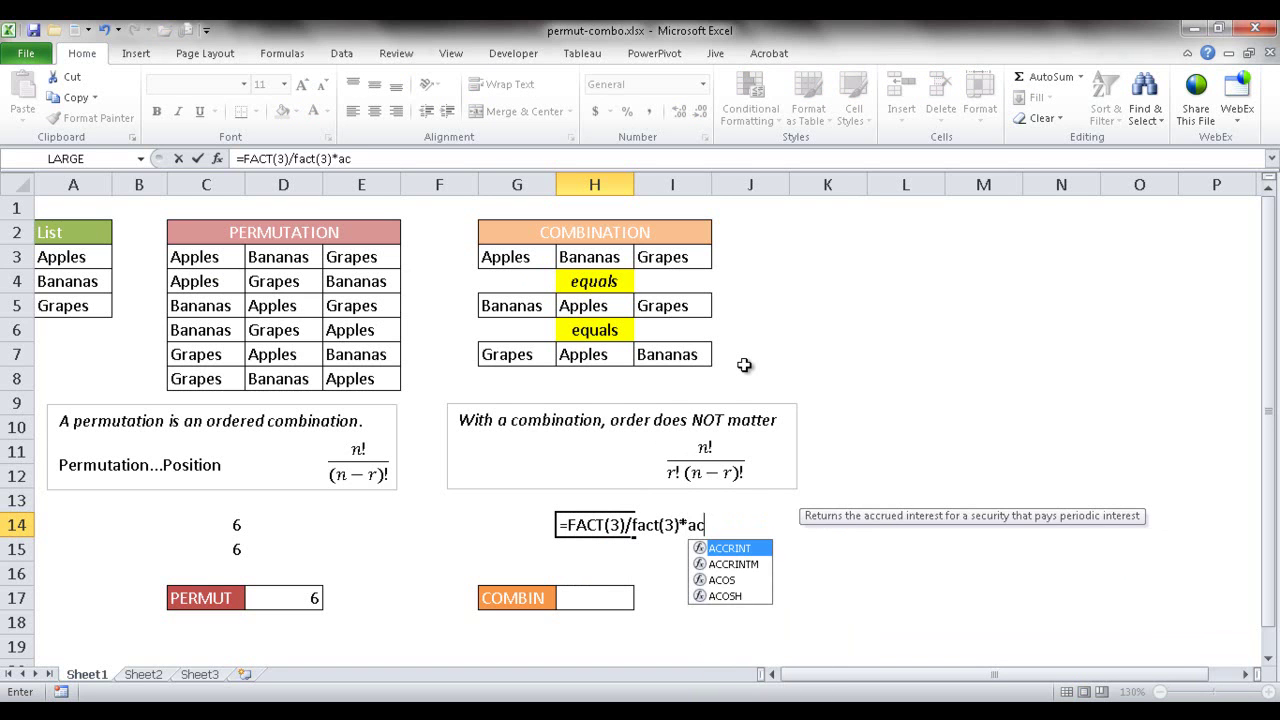
key("BackSpace")
key("BackSpace")
type("fact")
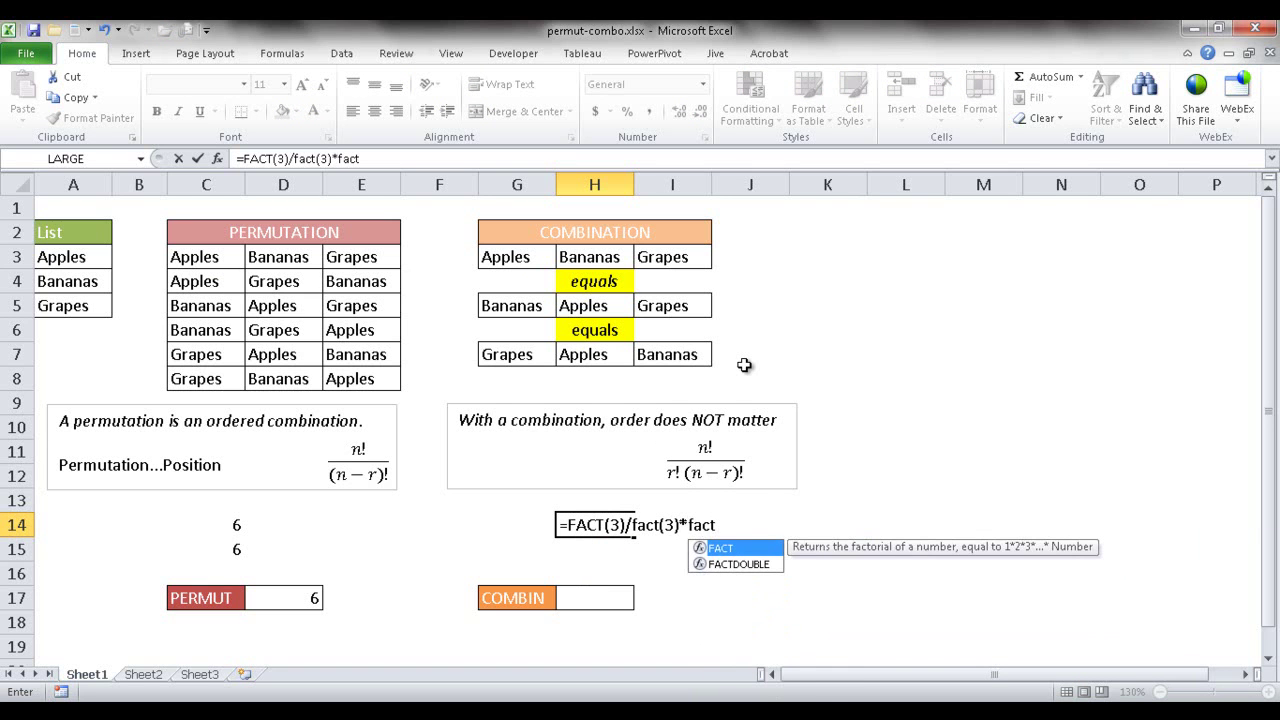
type("(")
type("3-")
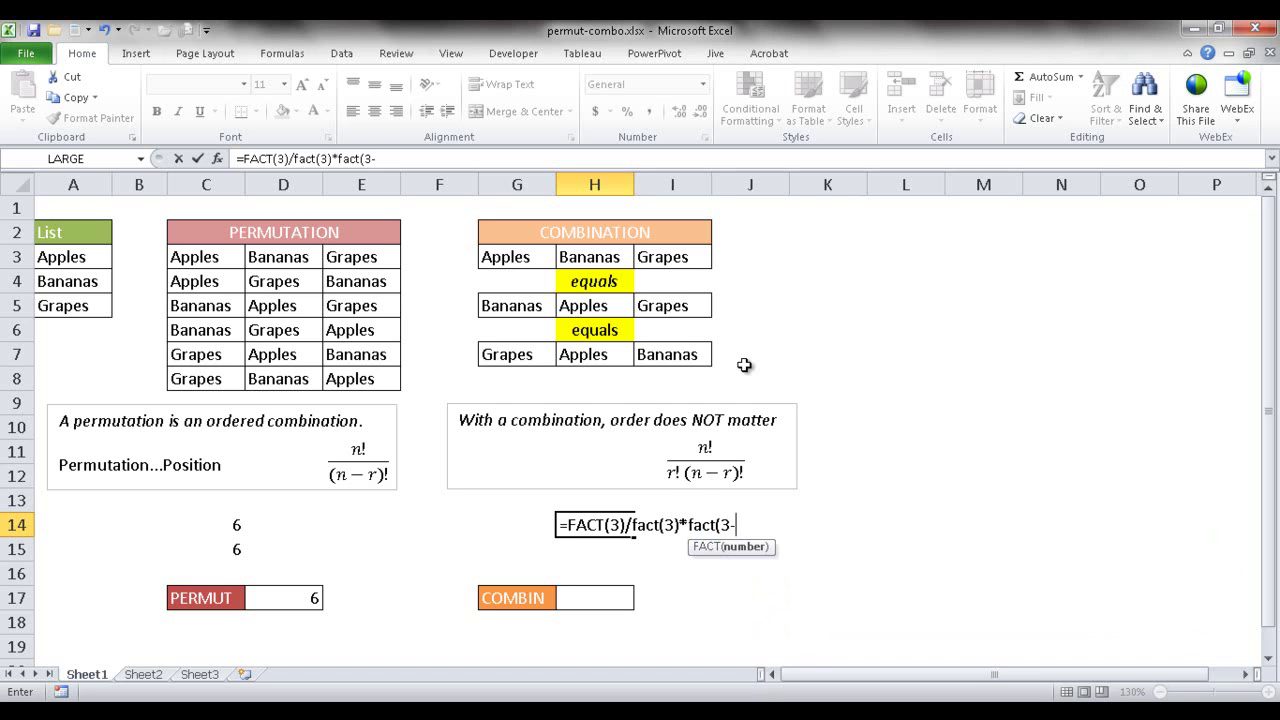
type("3)")
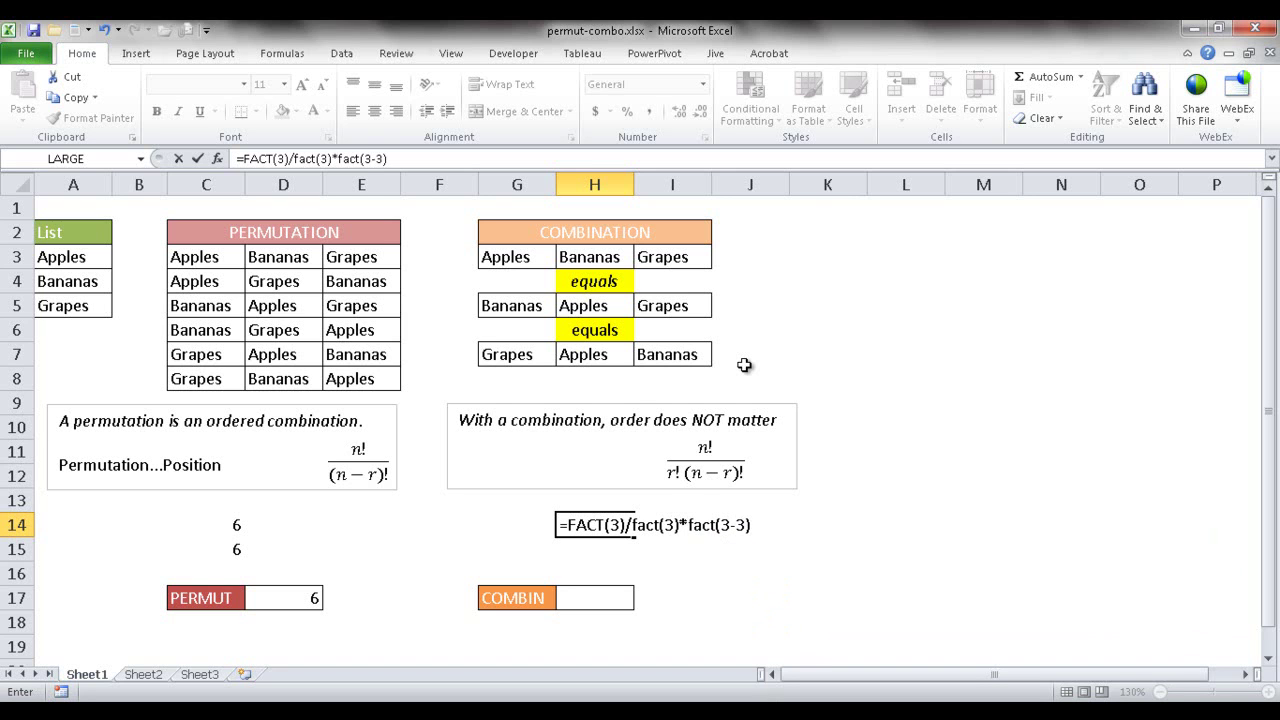
key("Return")
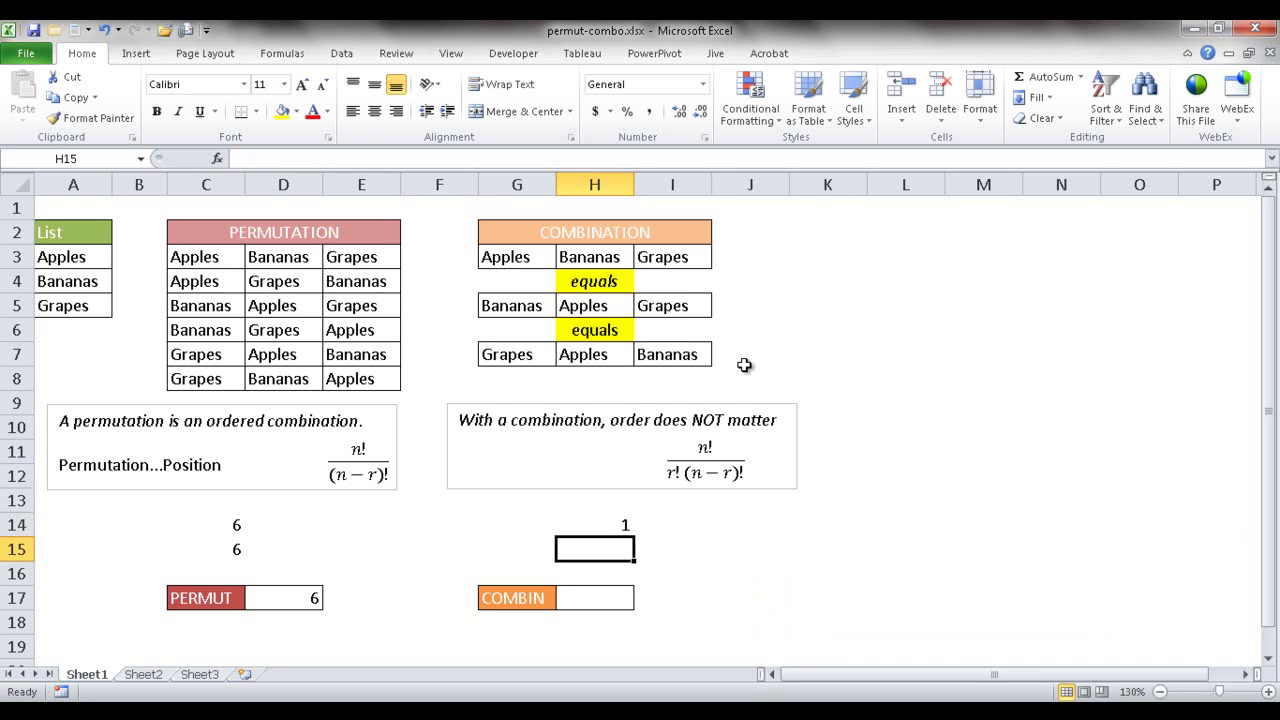
Enter =COMBIN(3,3) in H17 so it returns 1, matching H14
left_click(620, 522)
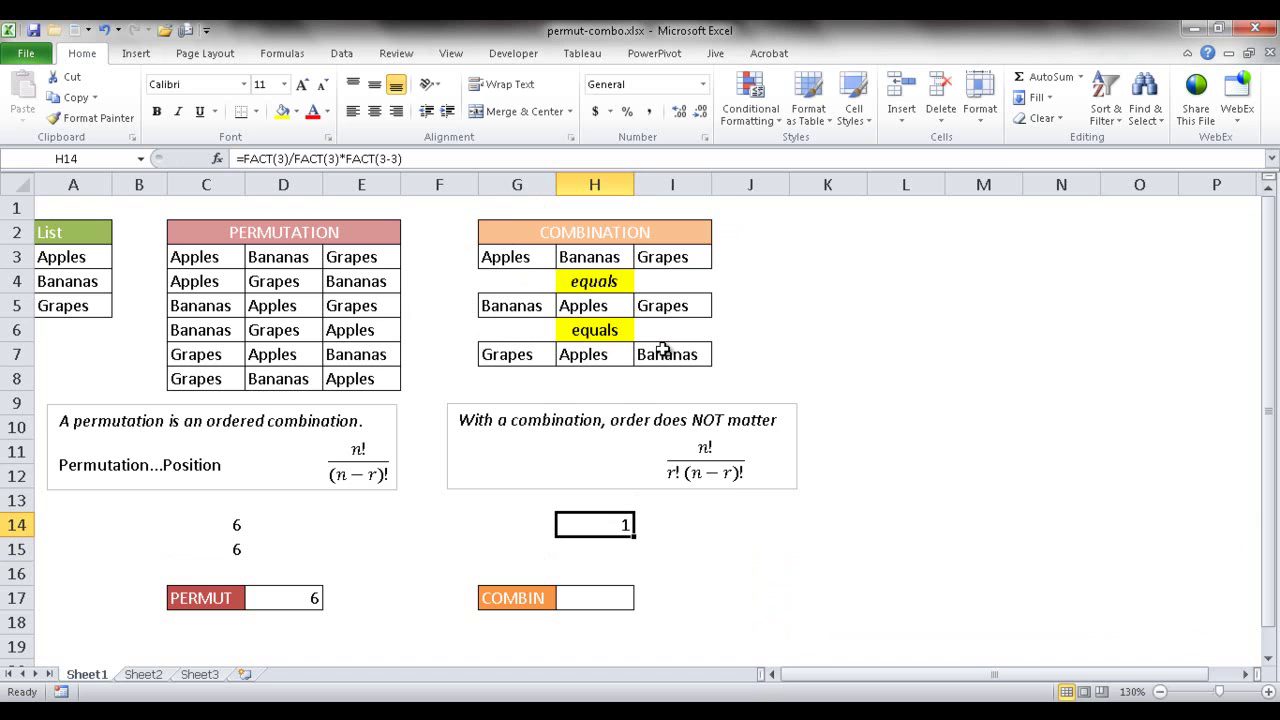
left_click(580, 603)
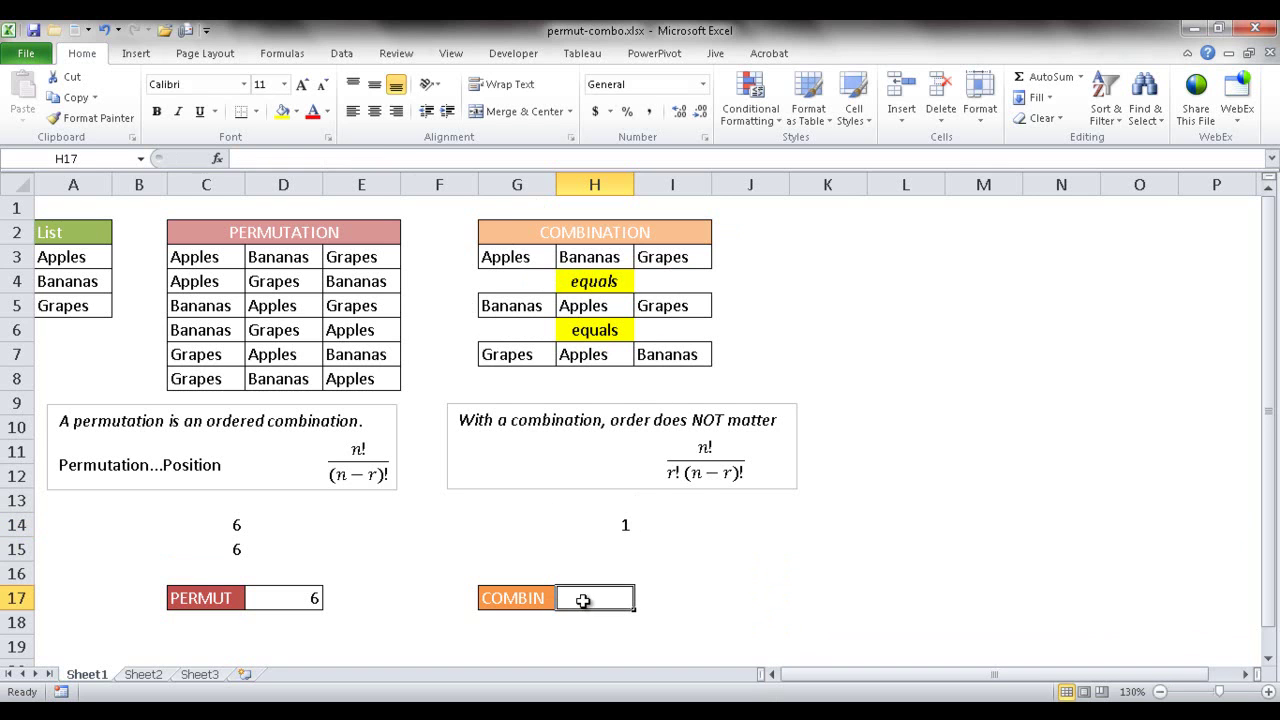
type("=co")
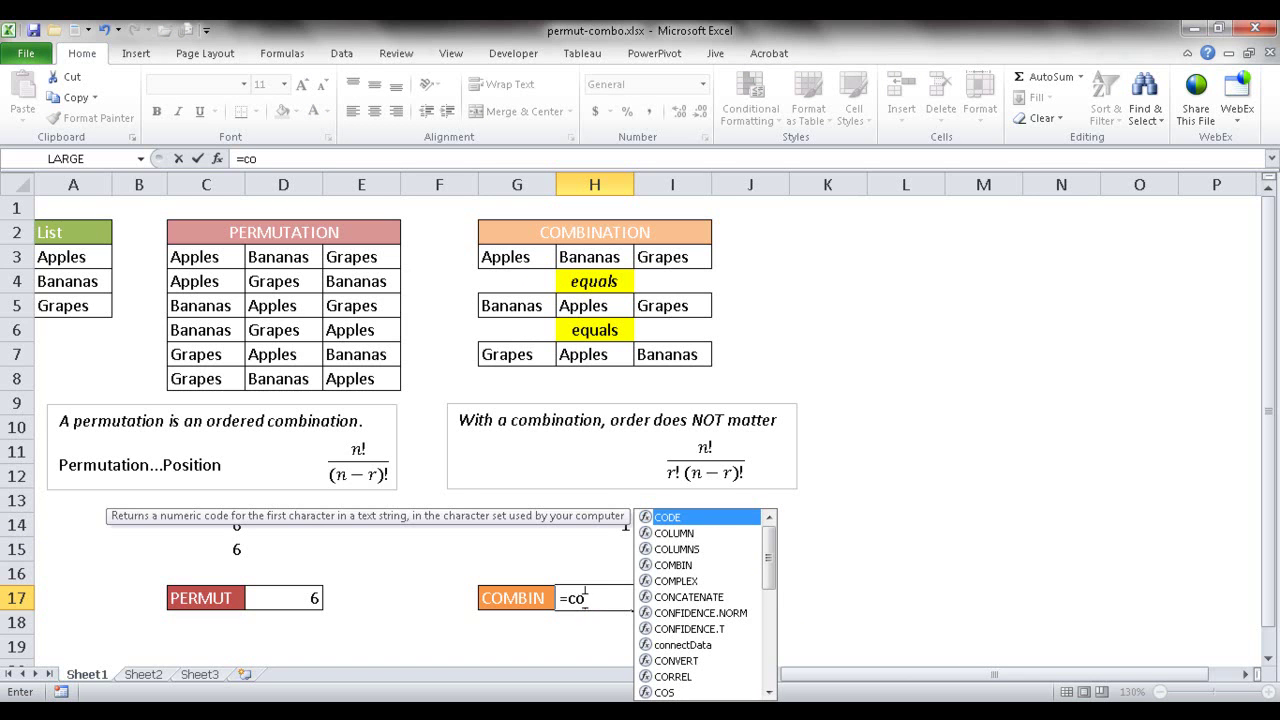
type("m")
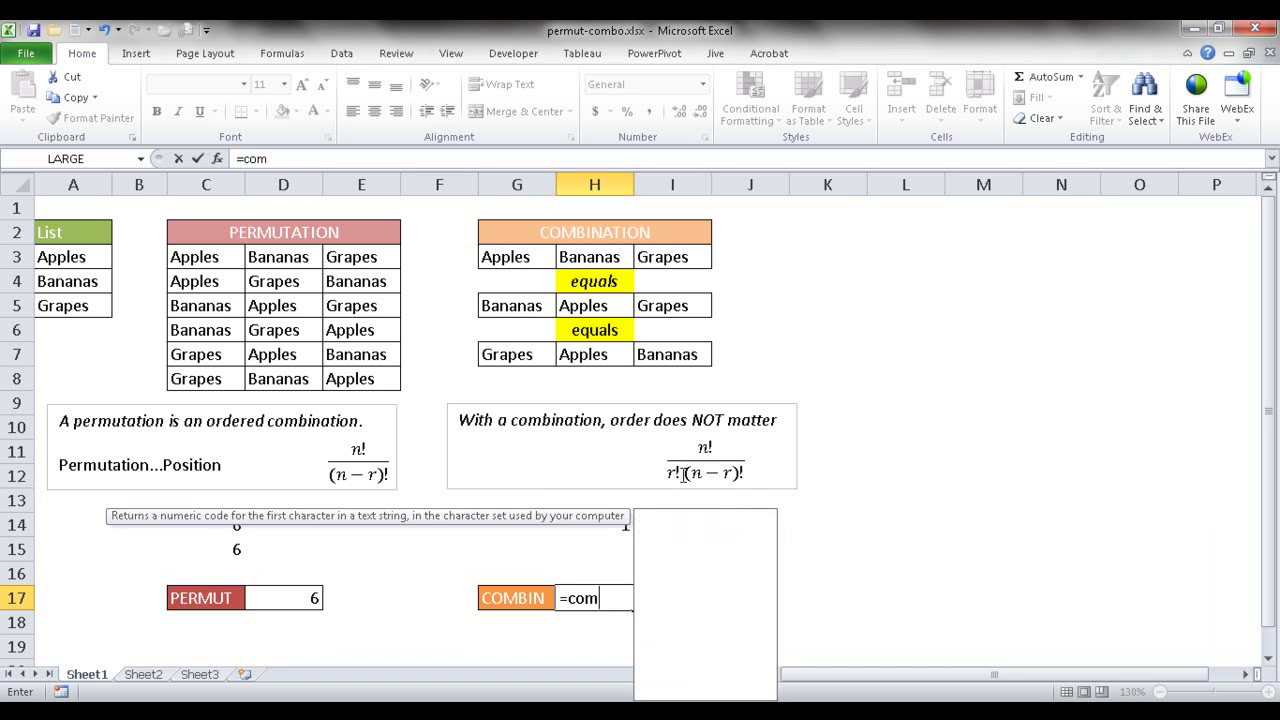
type("bi")
key("Tab")
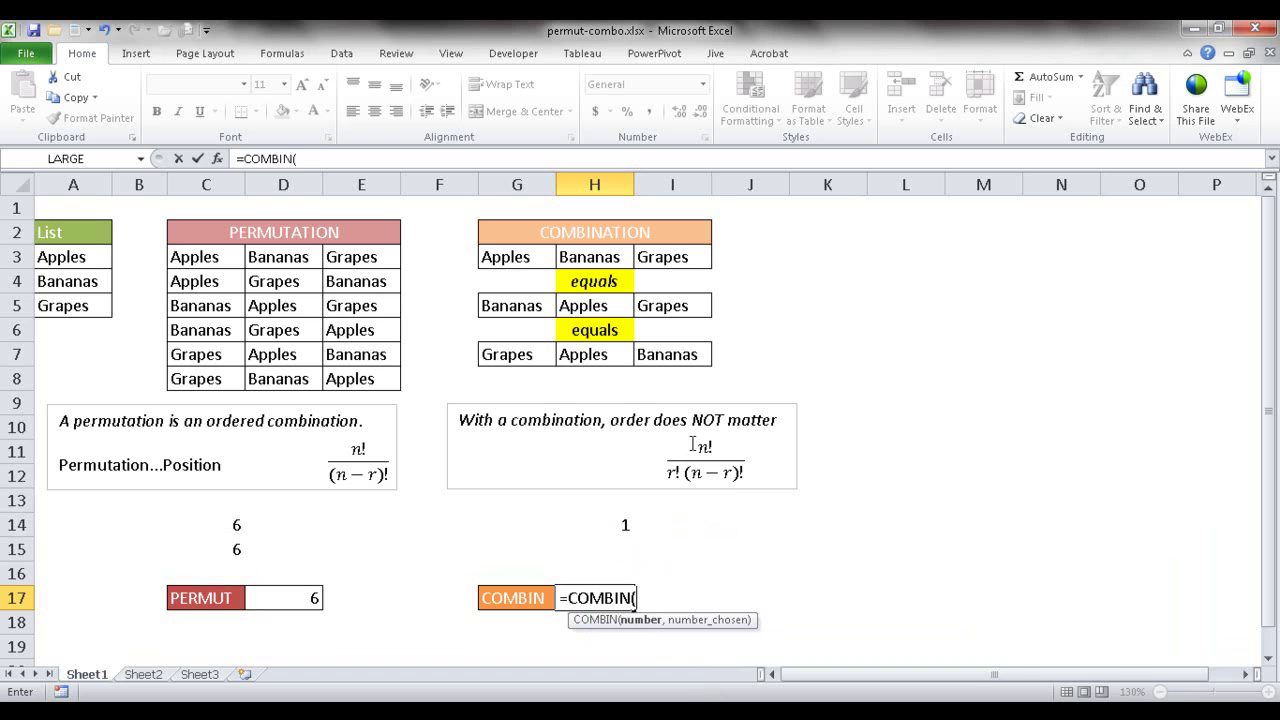
type("3,")
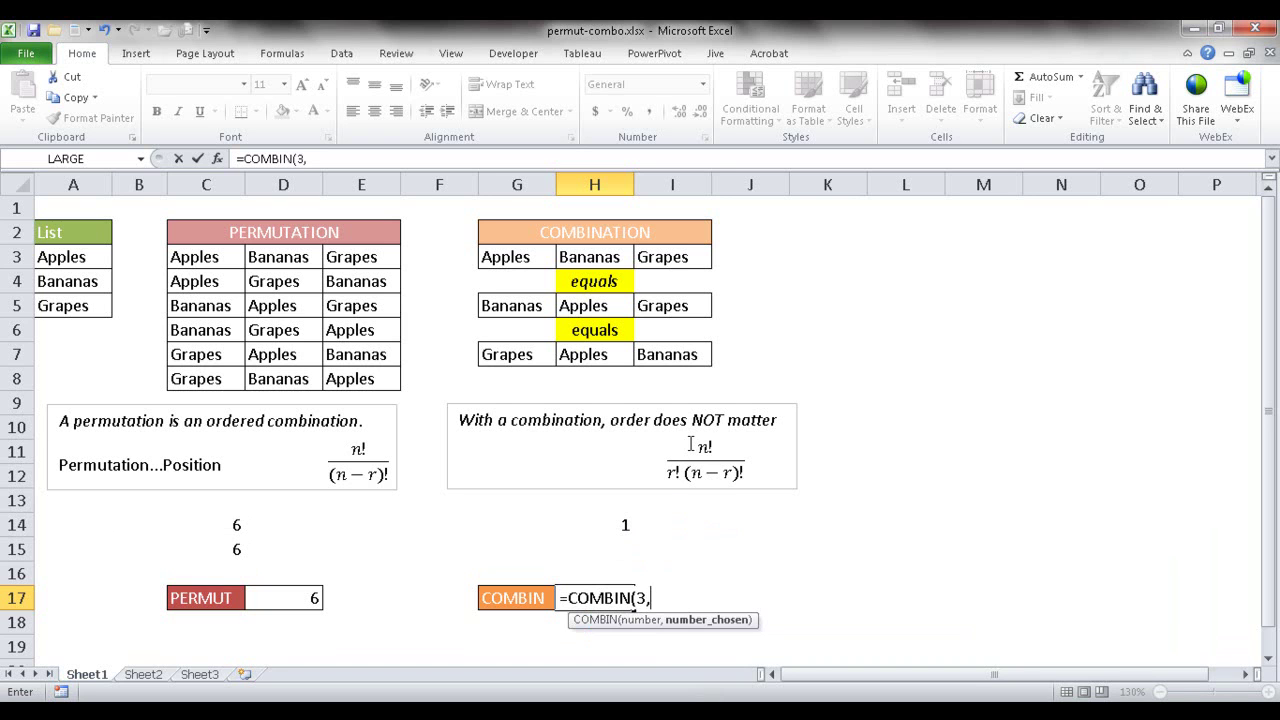
type("3)")
key("Return")
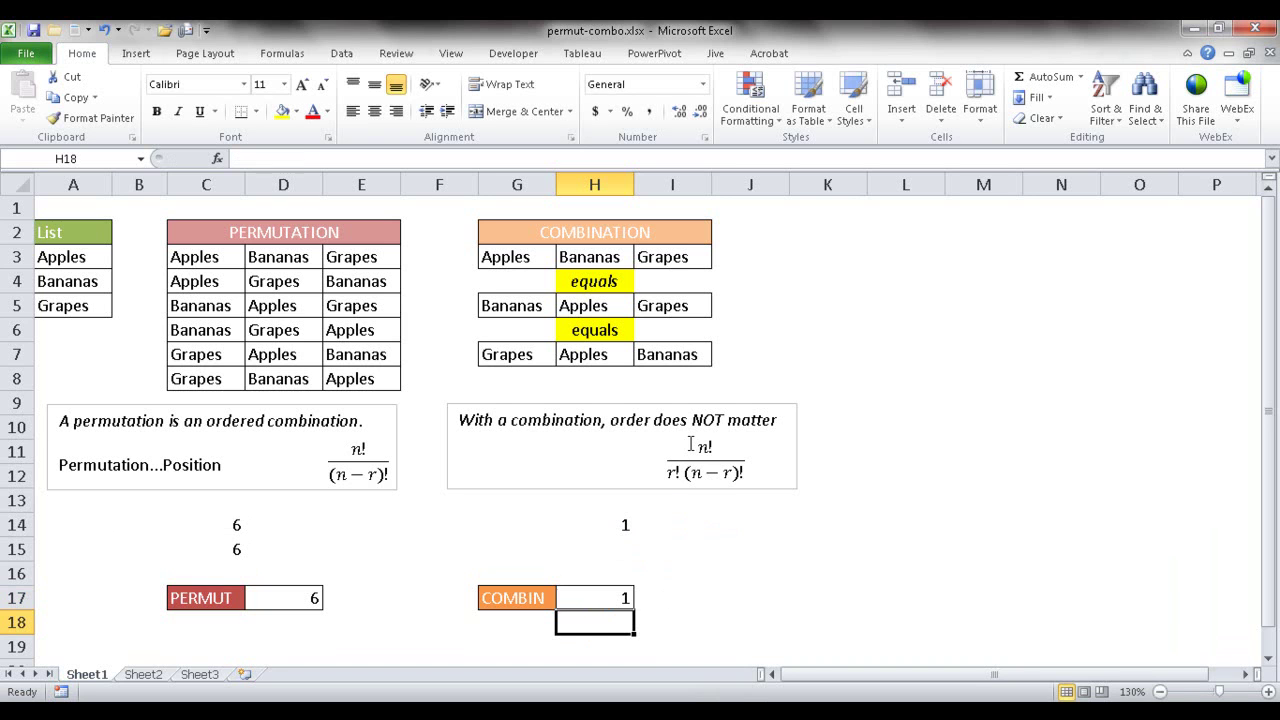
left_click(590, 599)
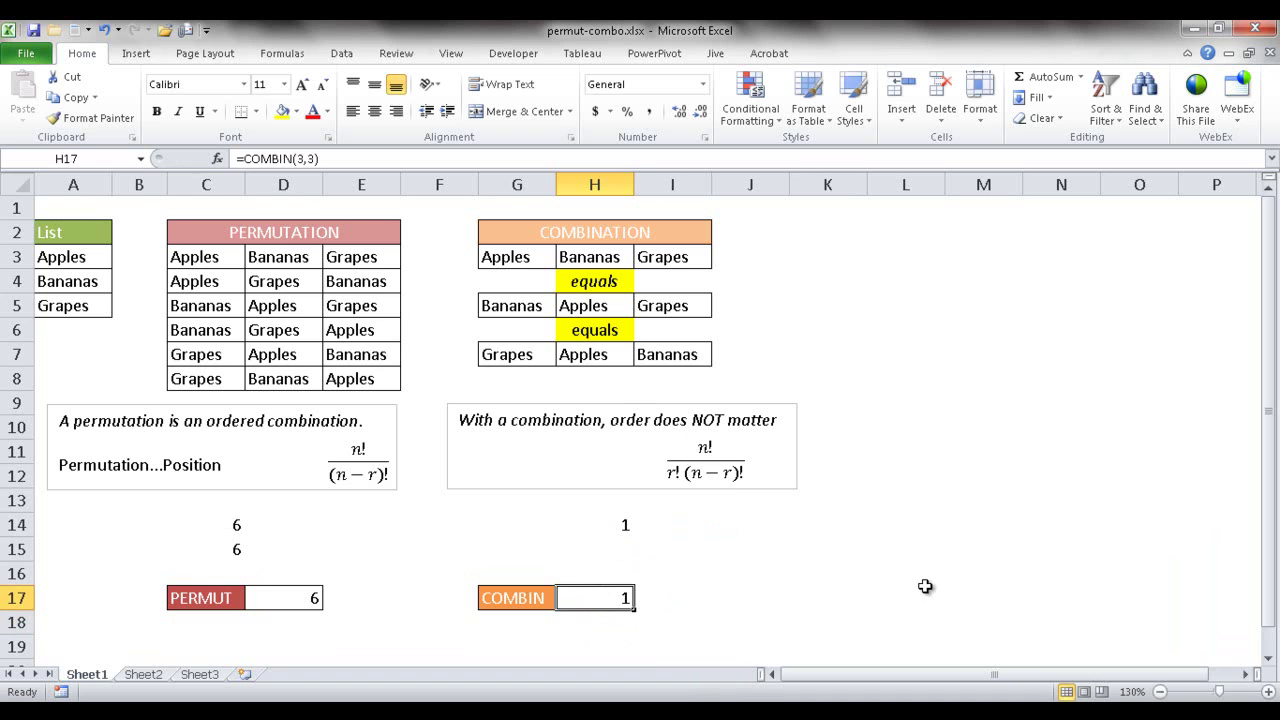
left_click(925, 590)
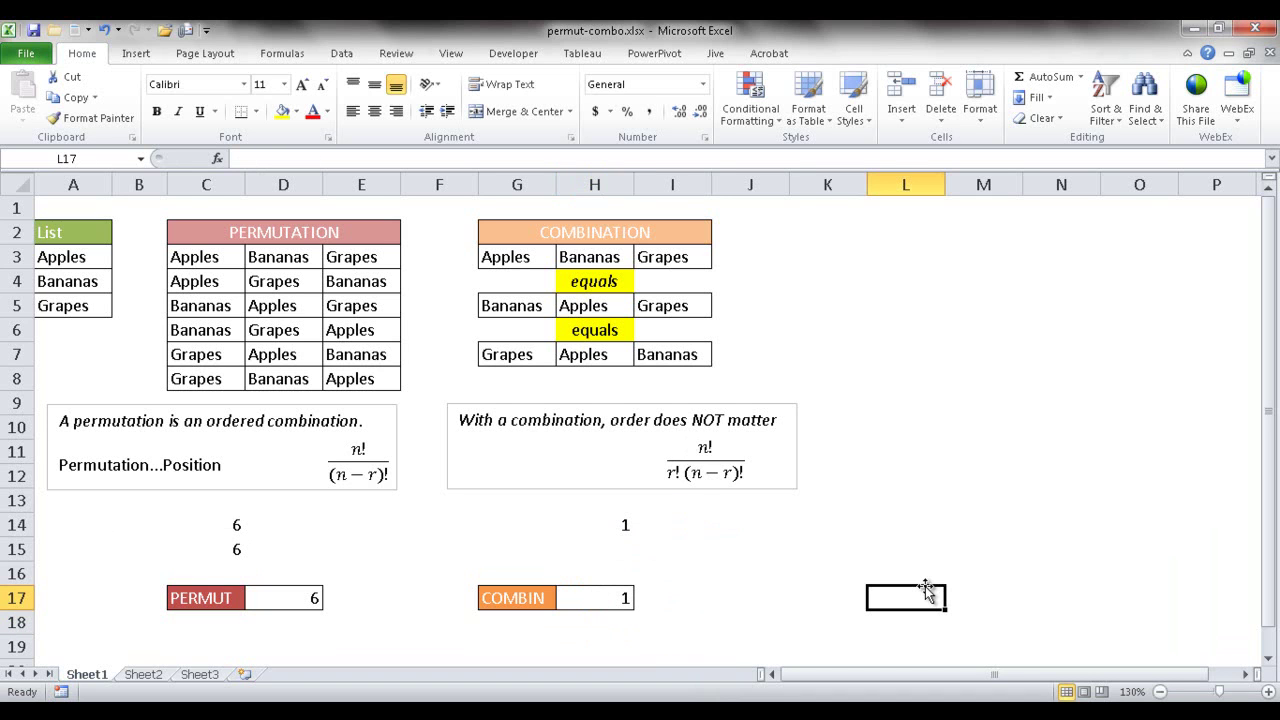